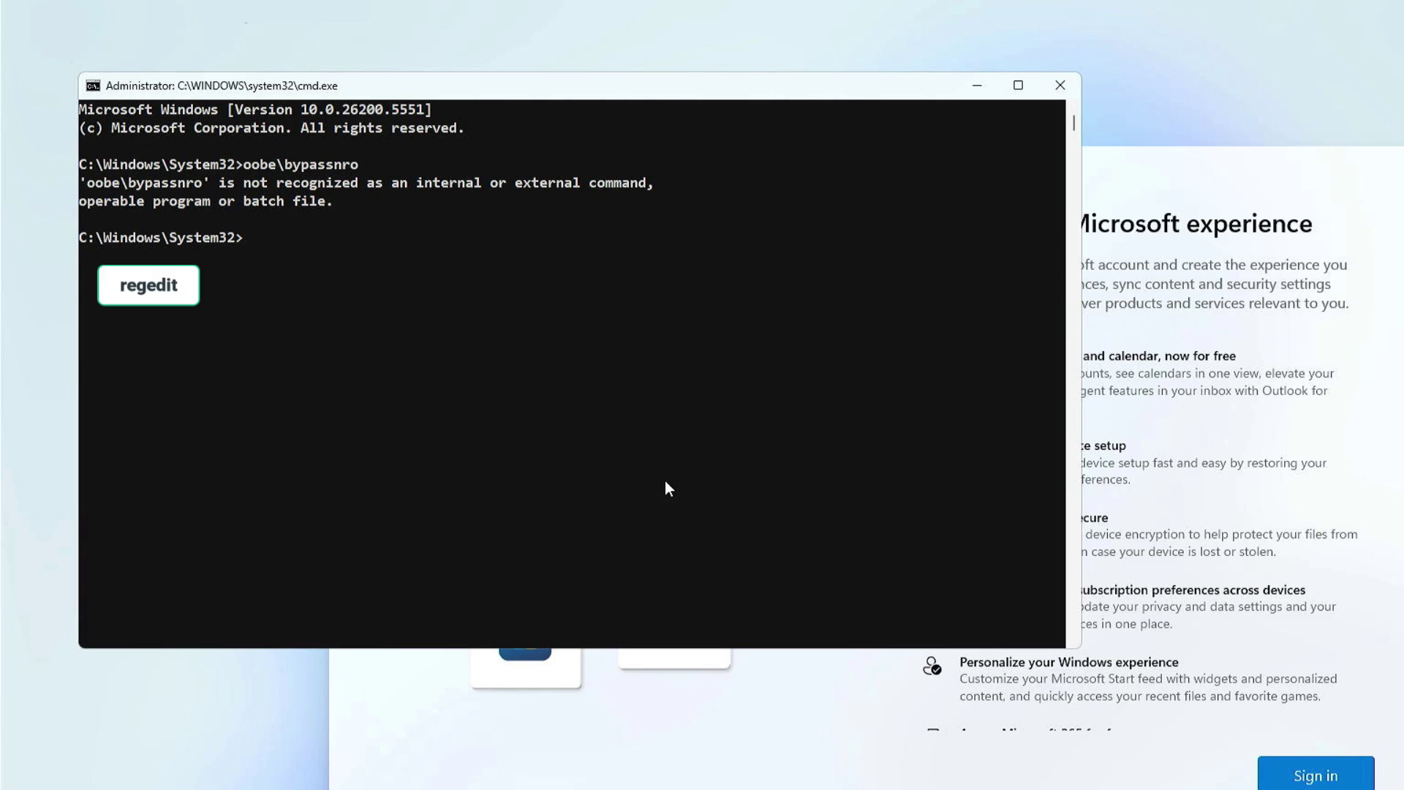
type("regedit")
- Launch regedit and navigate to HKLM\SOFTWARE\Microsoft\Windows\CurrentVersion\OOBE
key("Return")
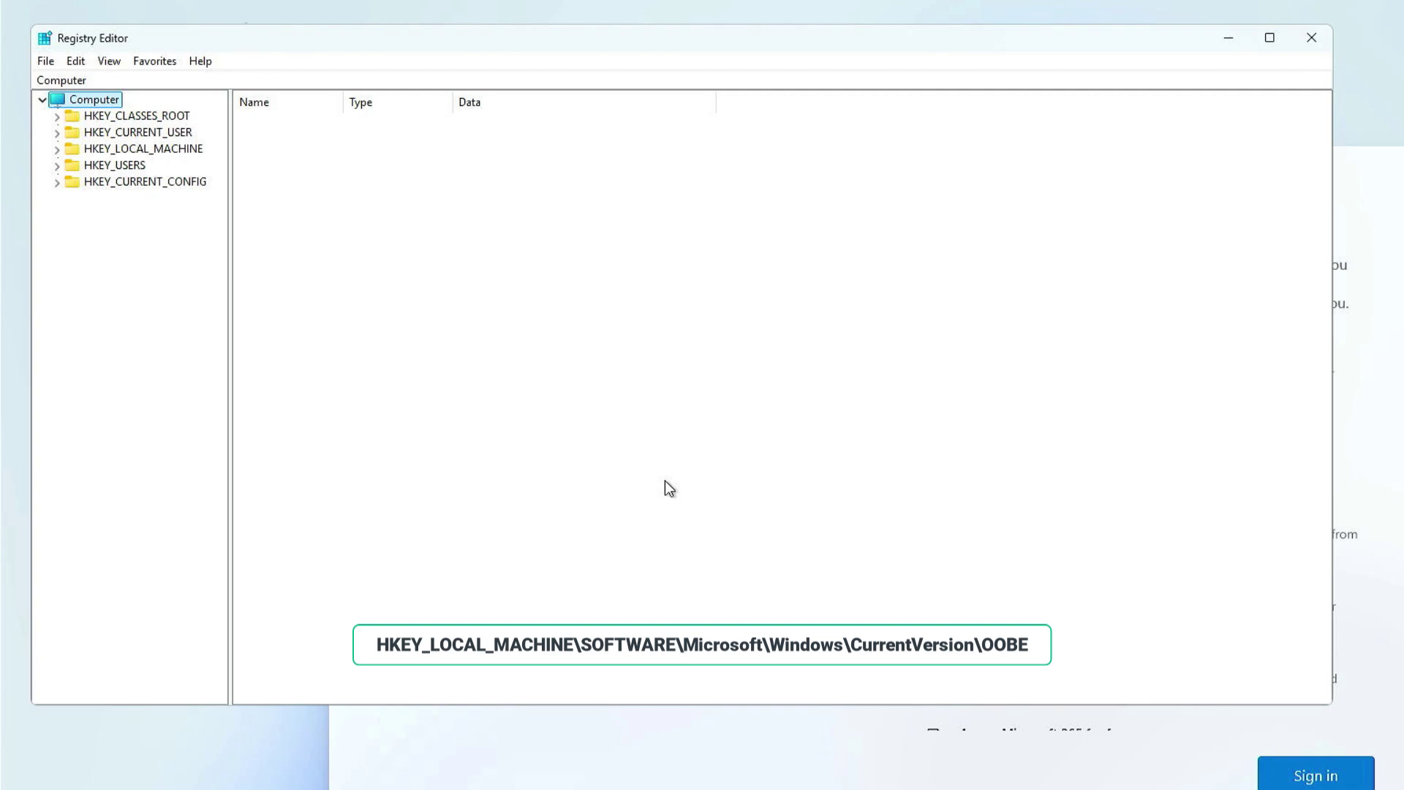
double_click(200, 150)
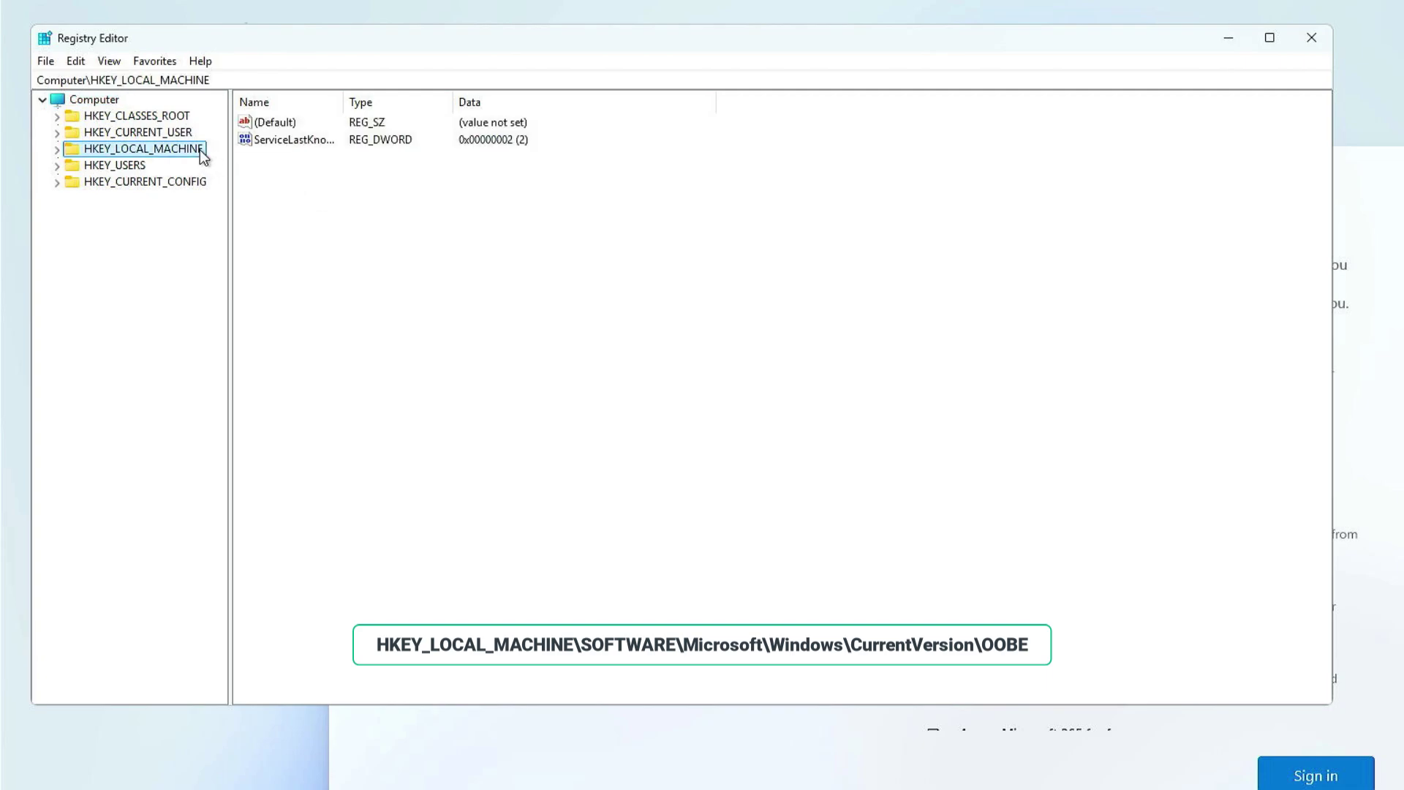
double_click(146, 231)
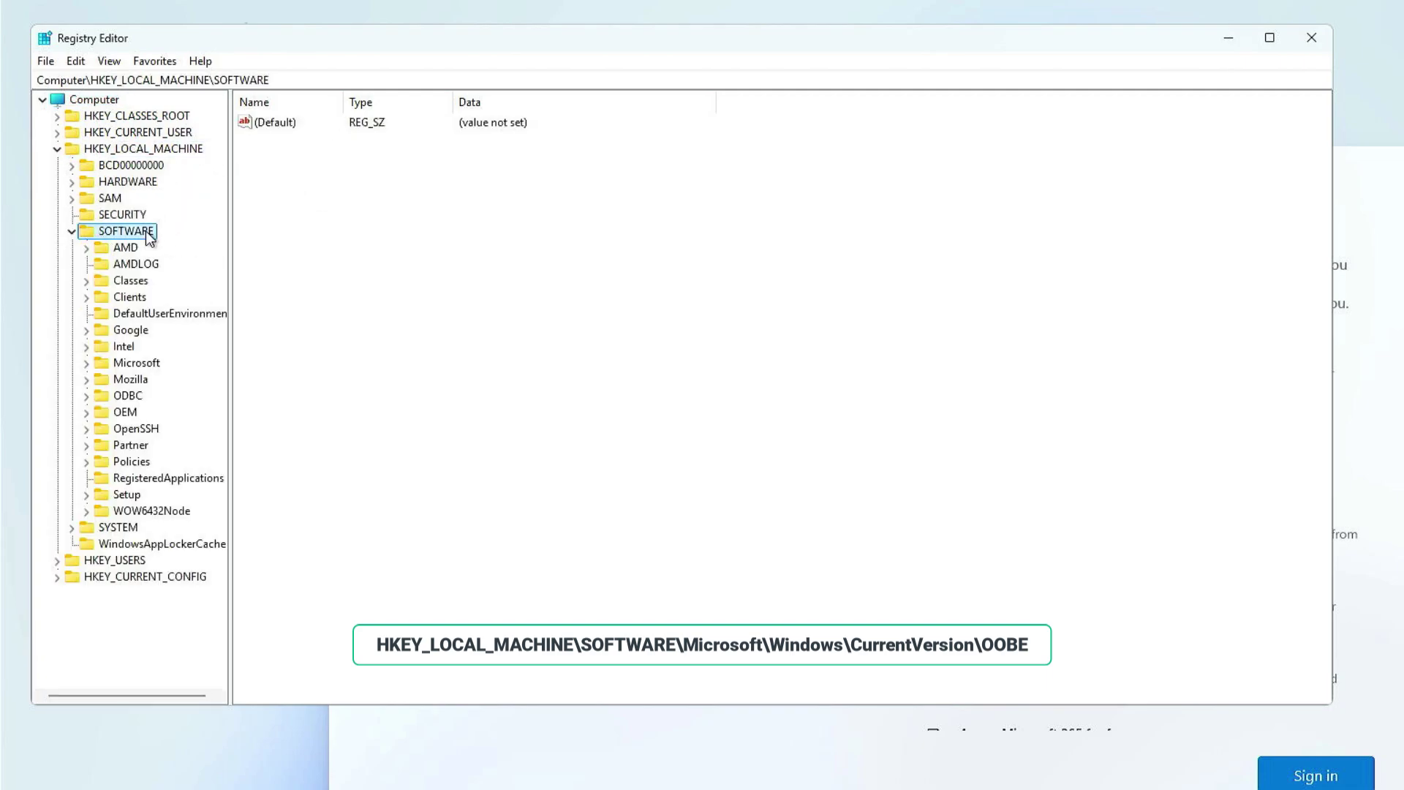
double_click(155, 364)
key("w")
scroll(155, 366, "down", 6)
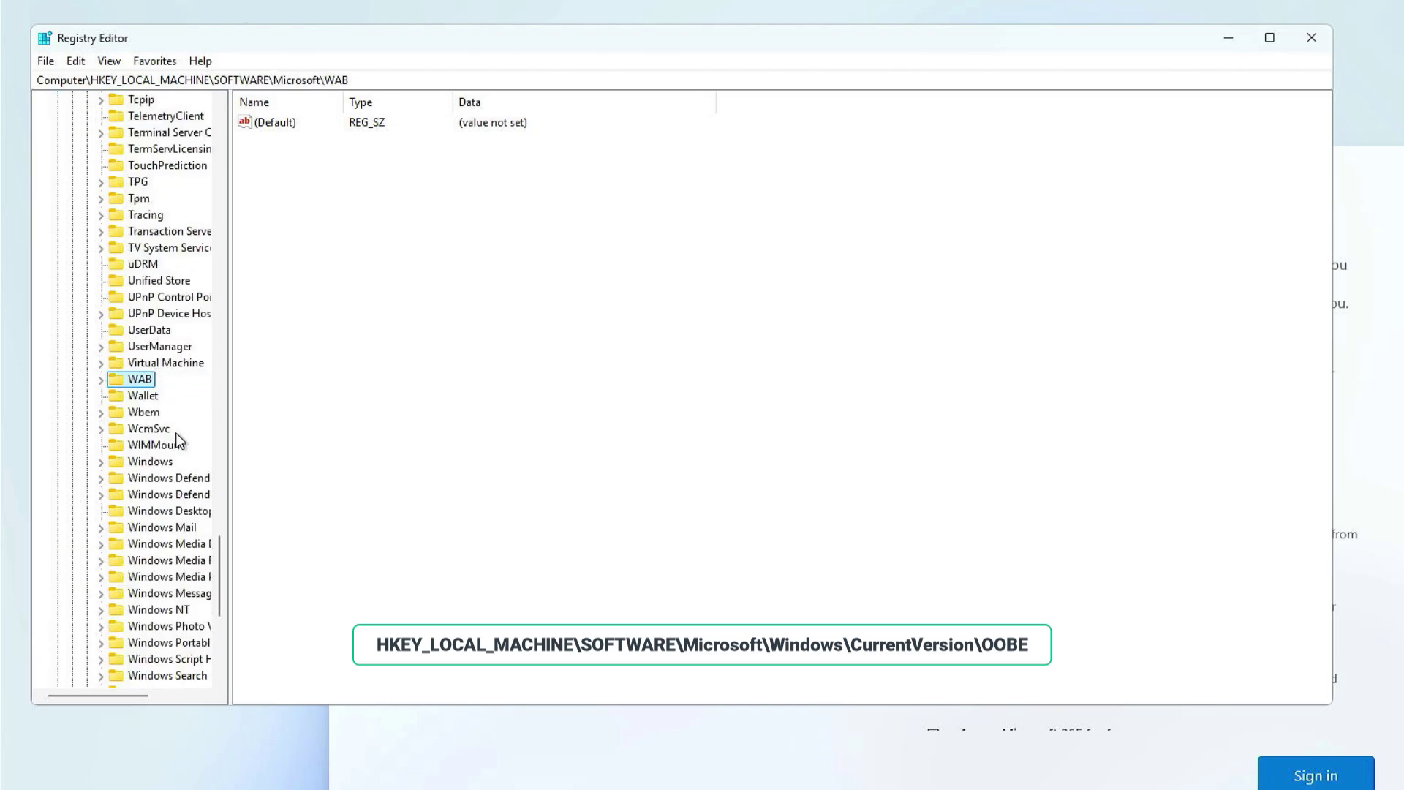
double_click(172, 465)
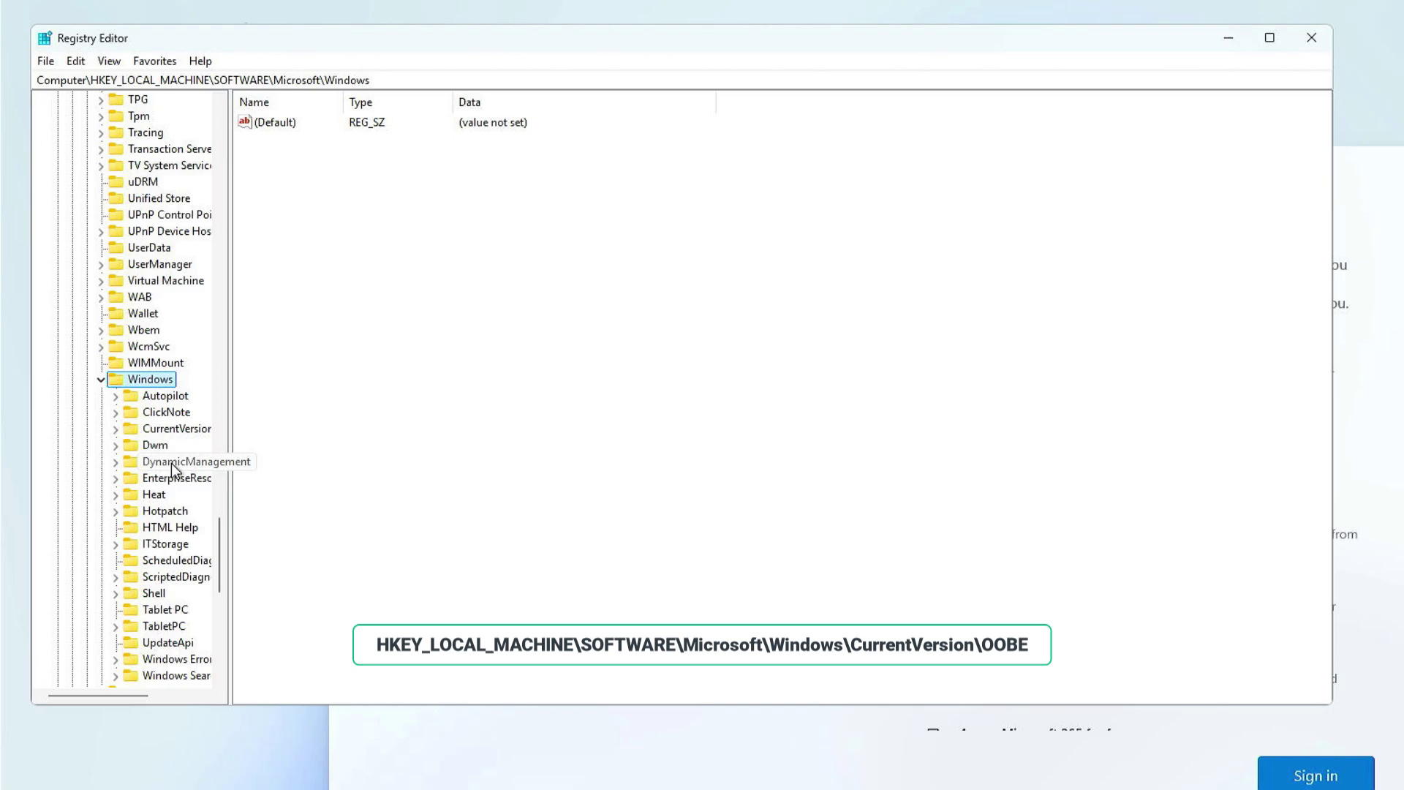
double_click(187, 429)
key("o")
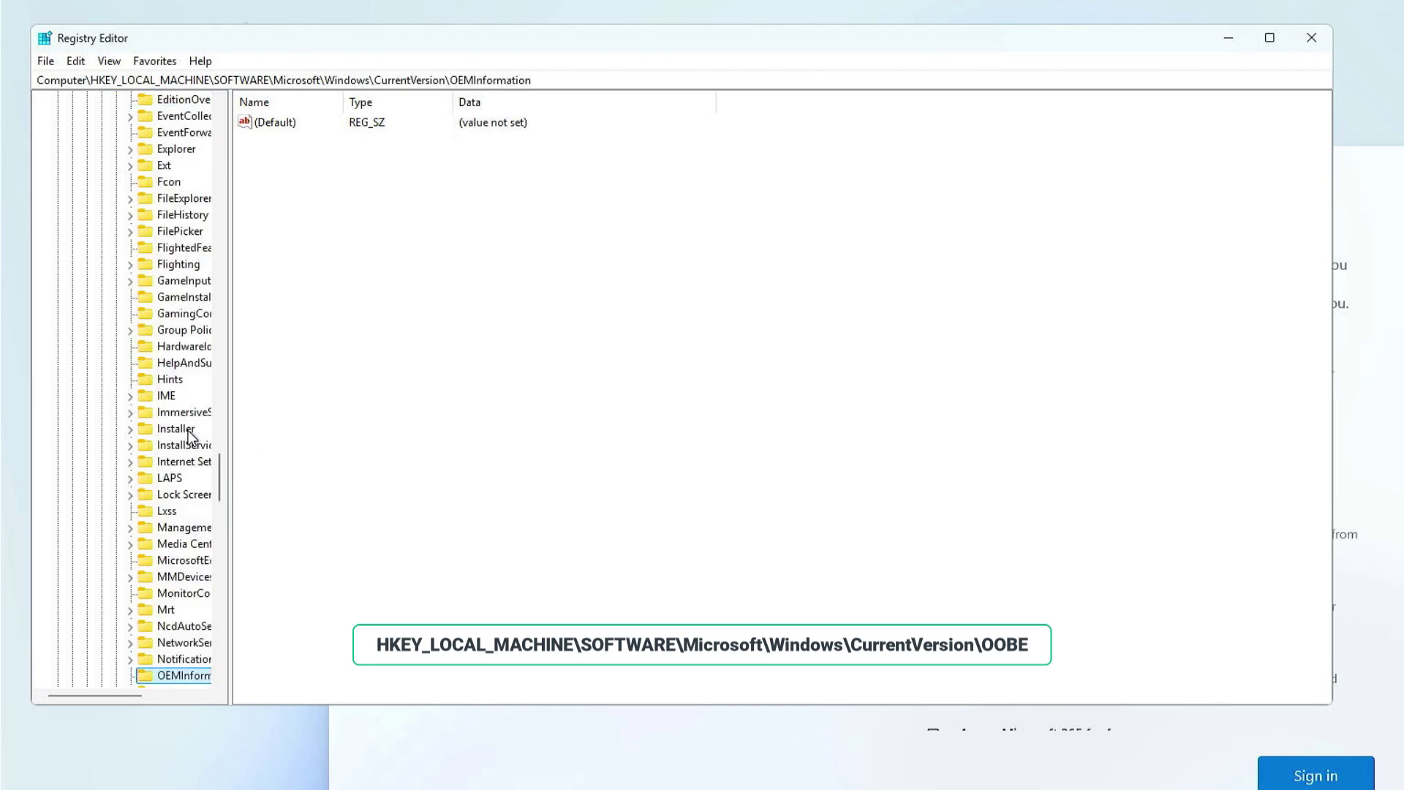
scroll(188, 439, "down", 3)
left_click(179, 562)
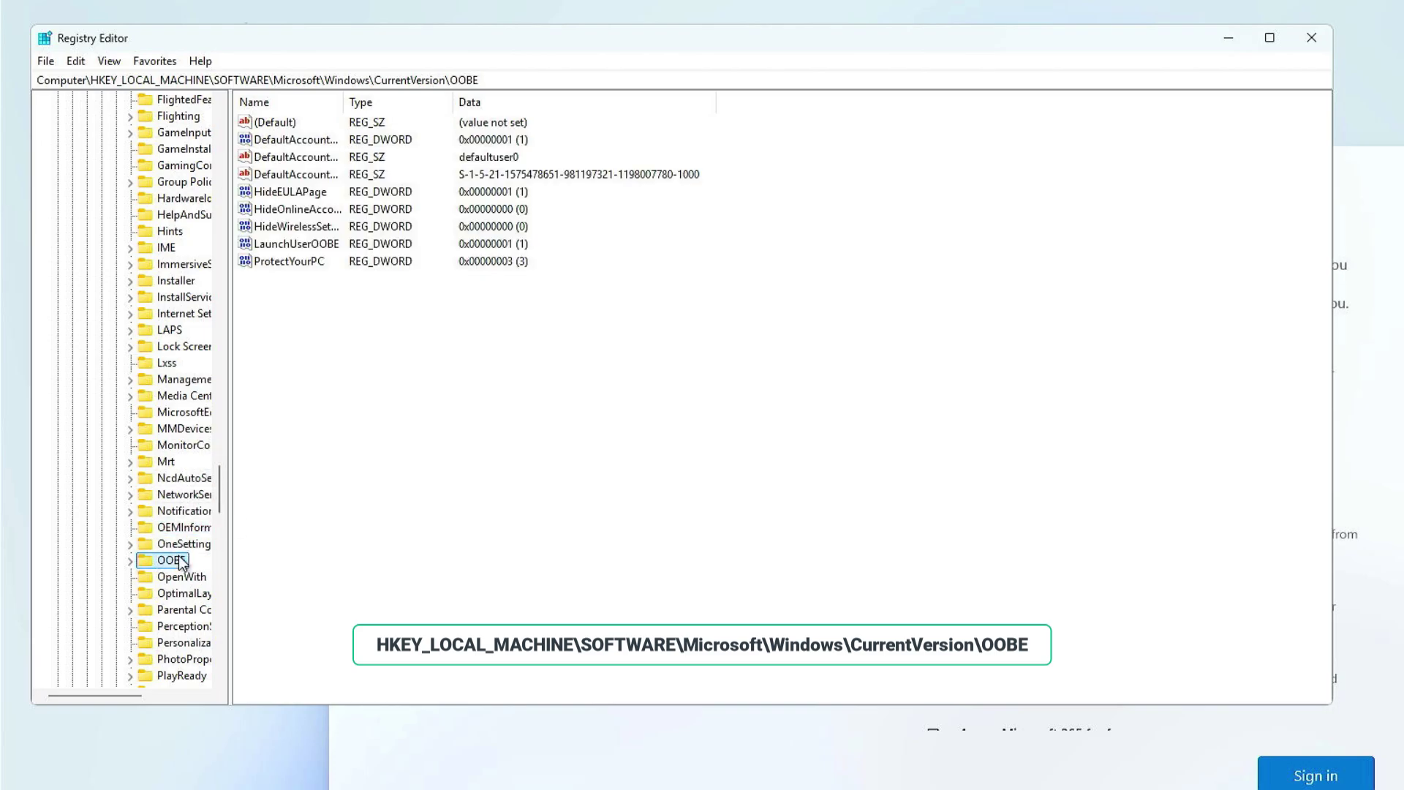
- Create a 32-bit DWORD named BypassNRO in the OOBE key with data 1
right_click(357, 368)
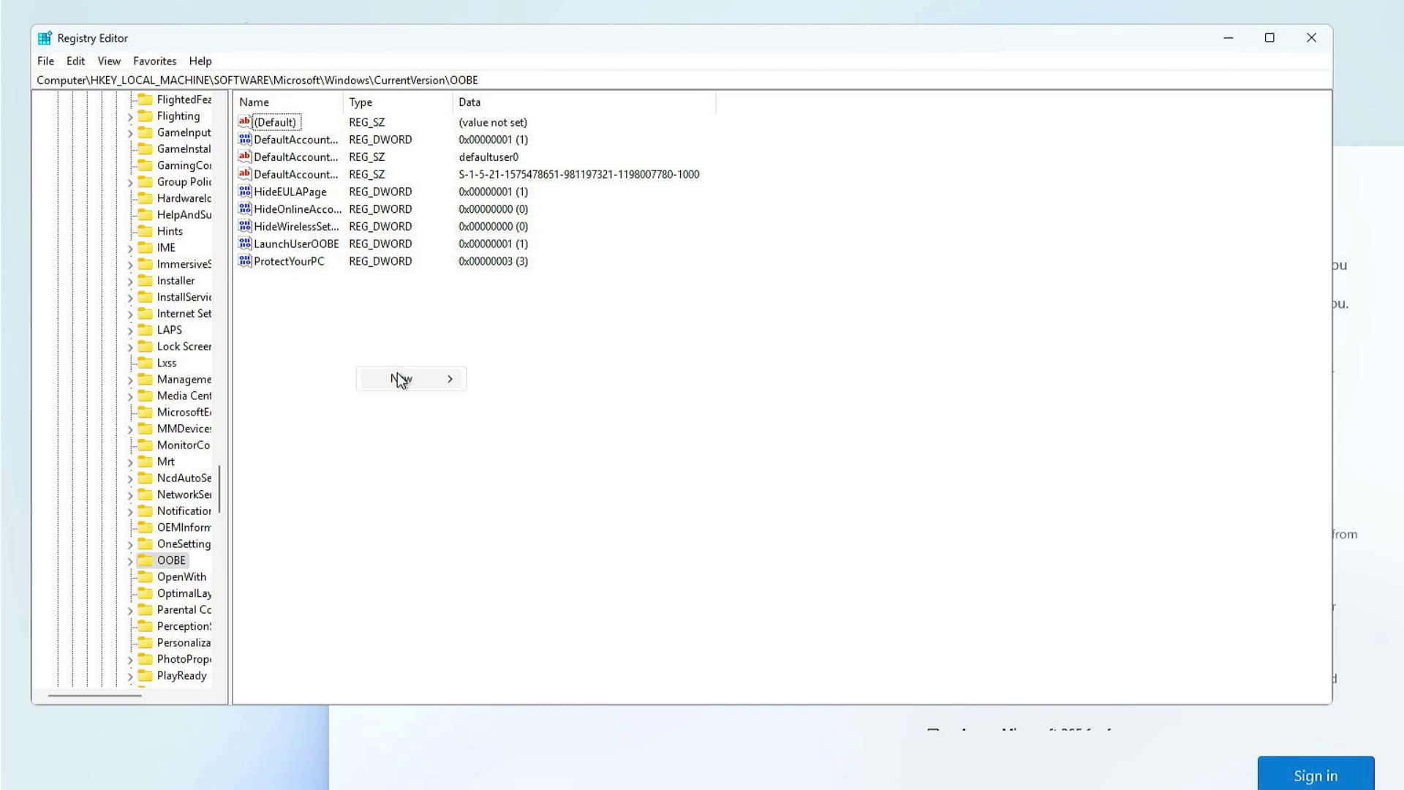
mouse_move(406, 379)
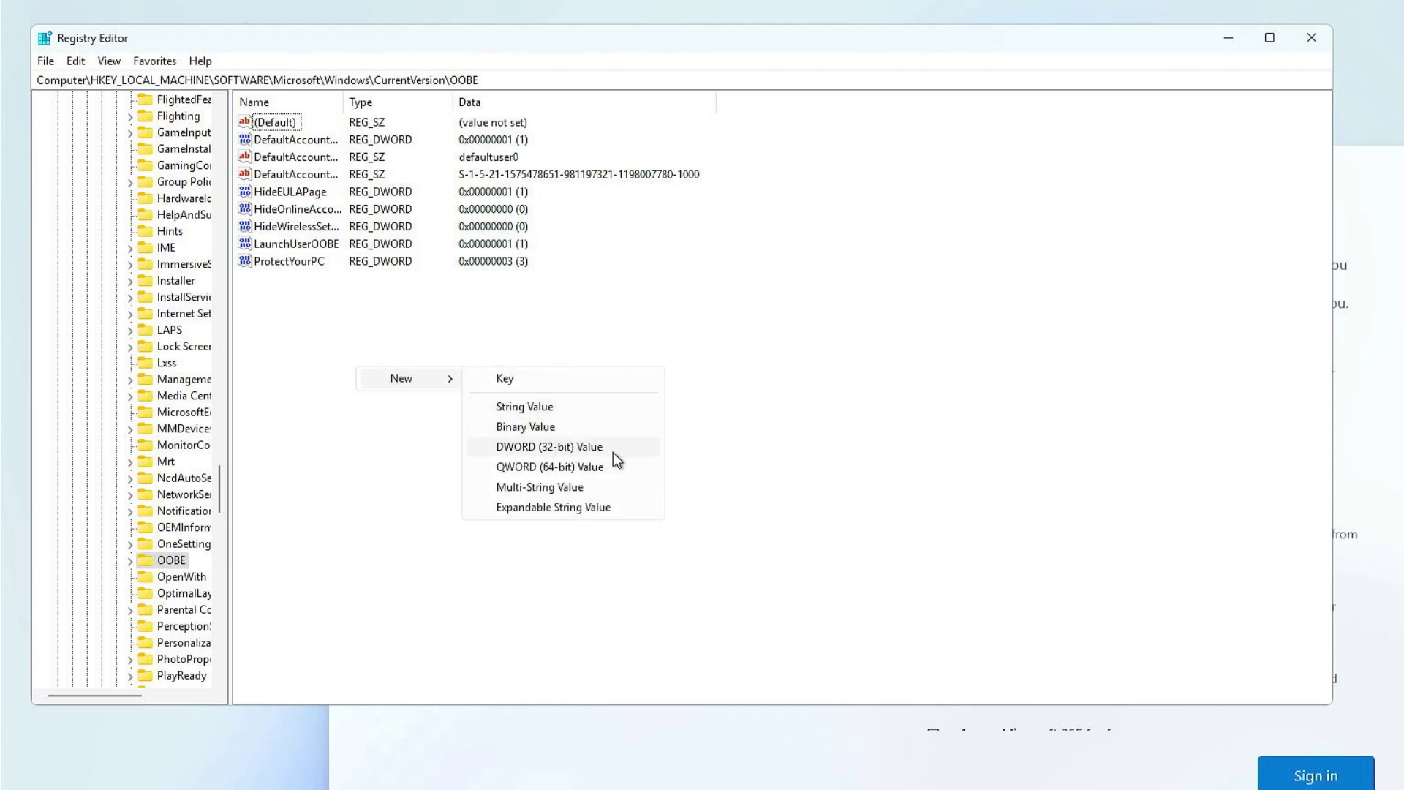
left_click(613, 453)
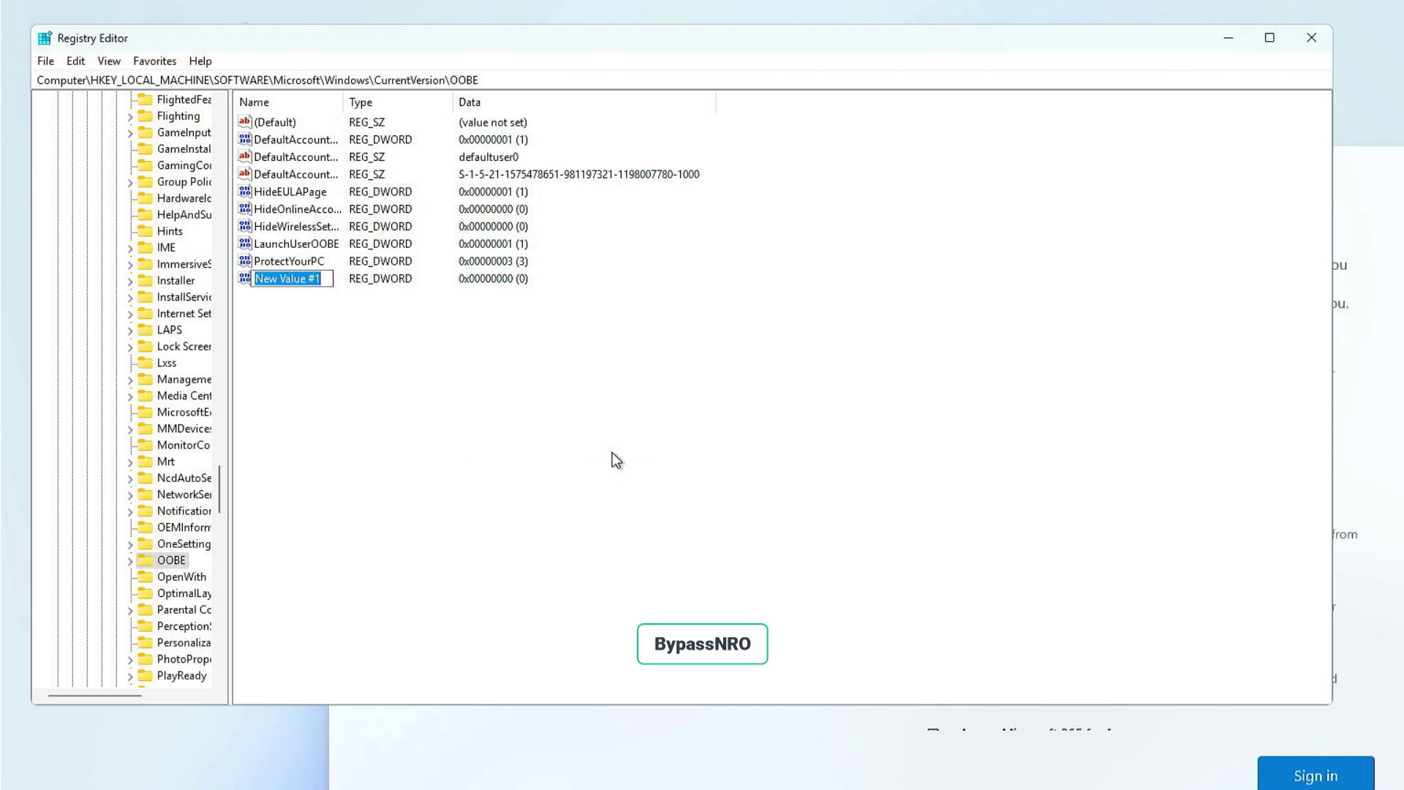
type("BypassN")
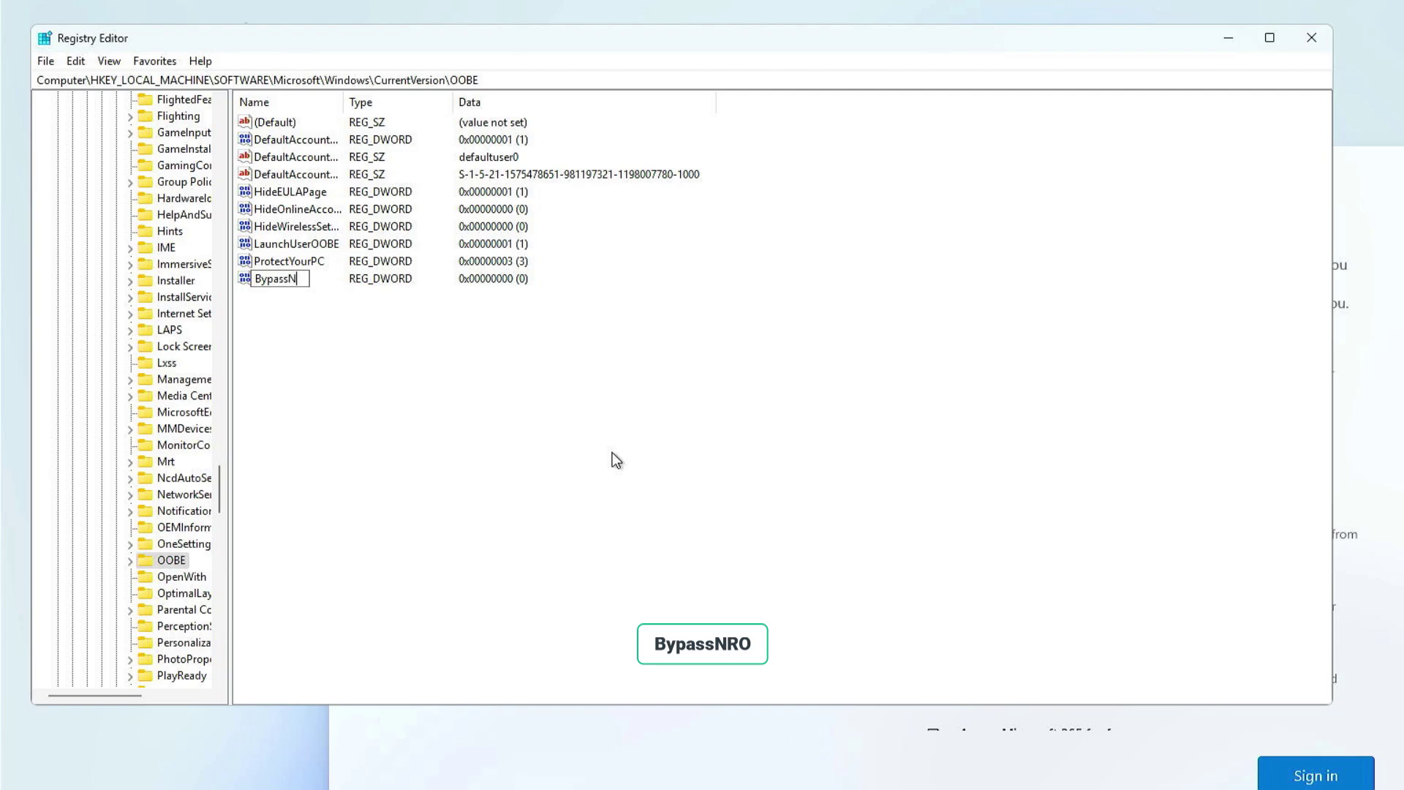
type("RO")
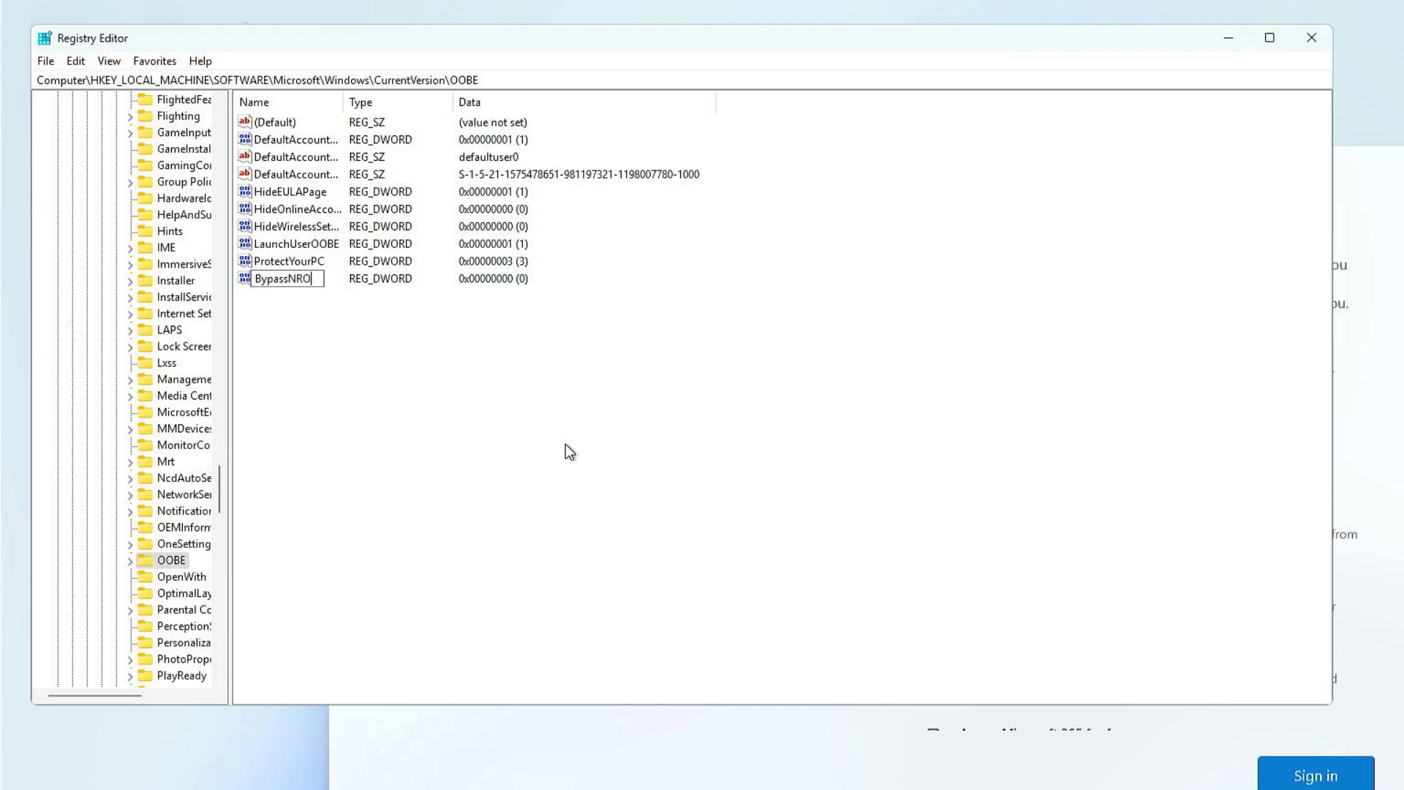
key("Return")
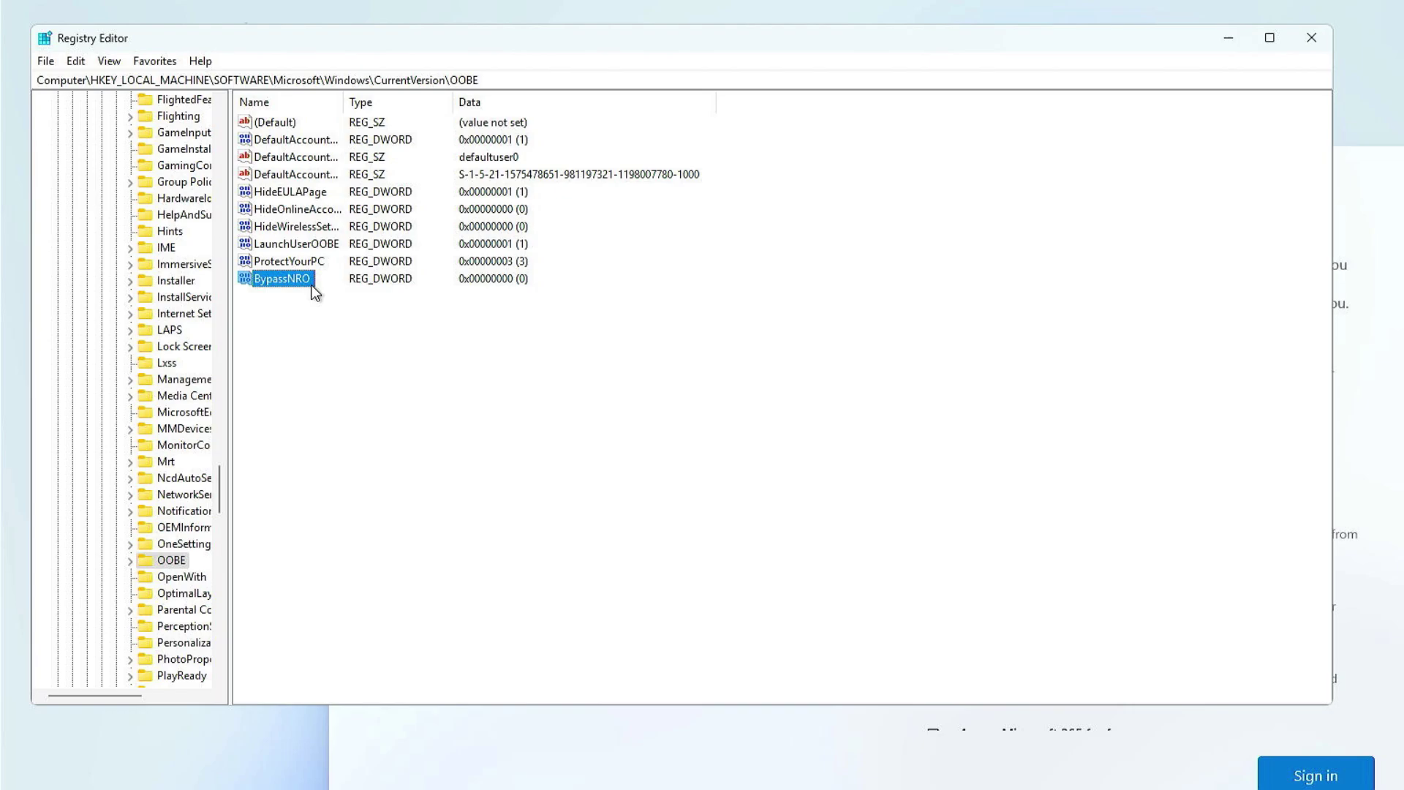
double_click(311, 289)
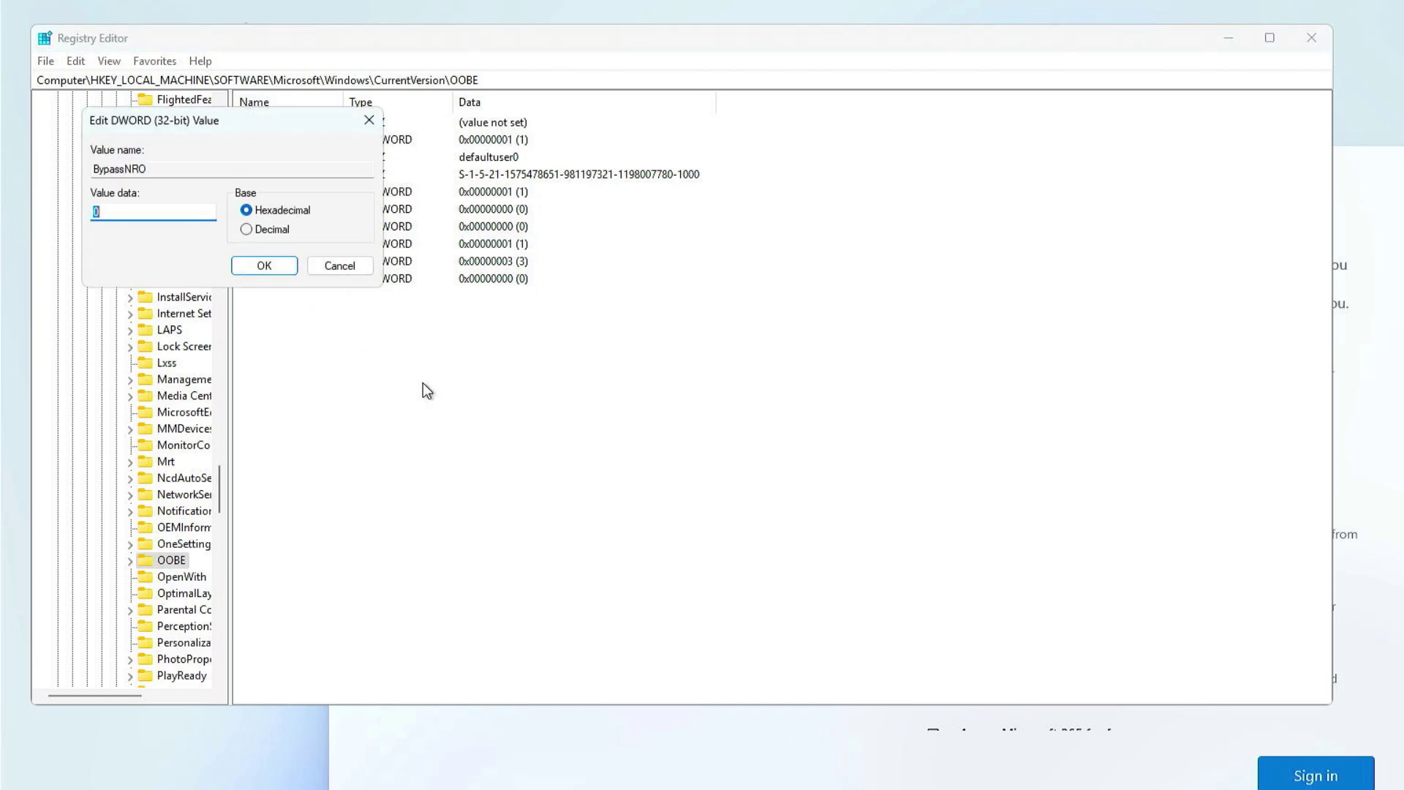
type("1")
left_click(284, 266)
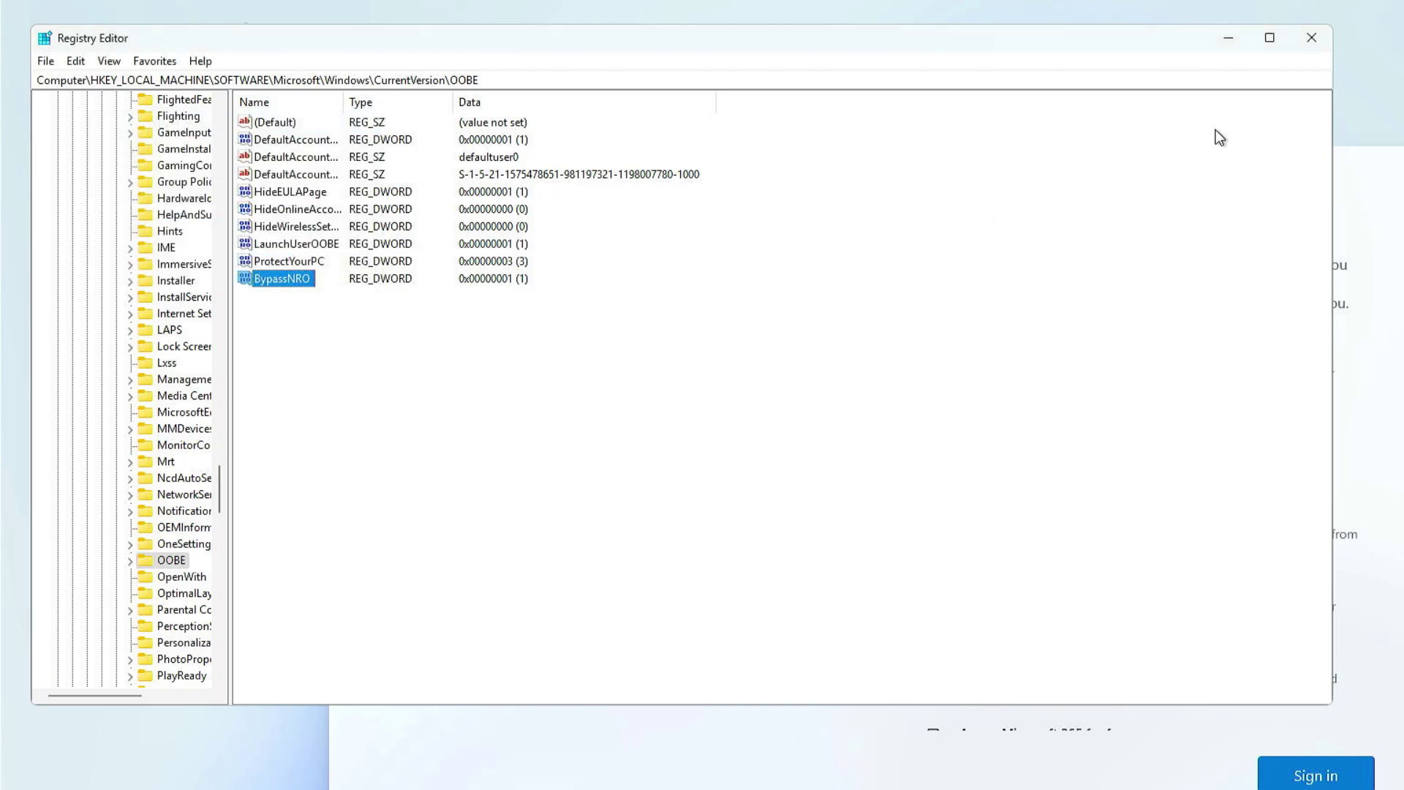
- Close Registry Editor, restart with shutdown -r -t 1, and choose 'I don't have internet'
left_click(1314, 40)
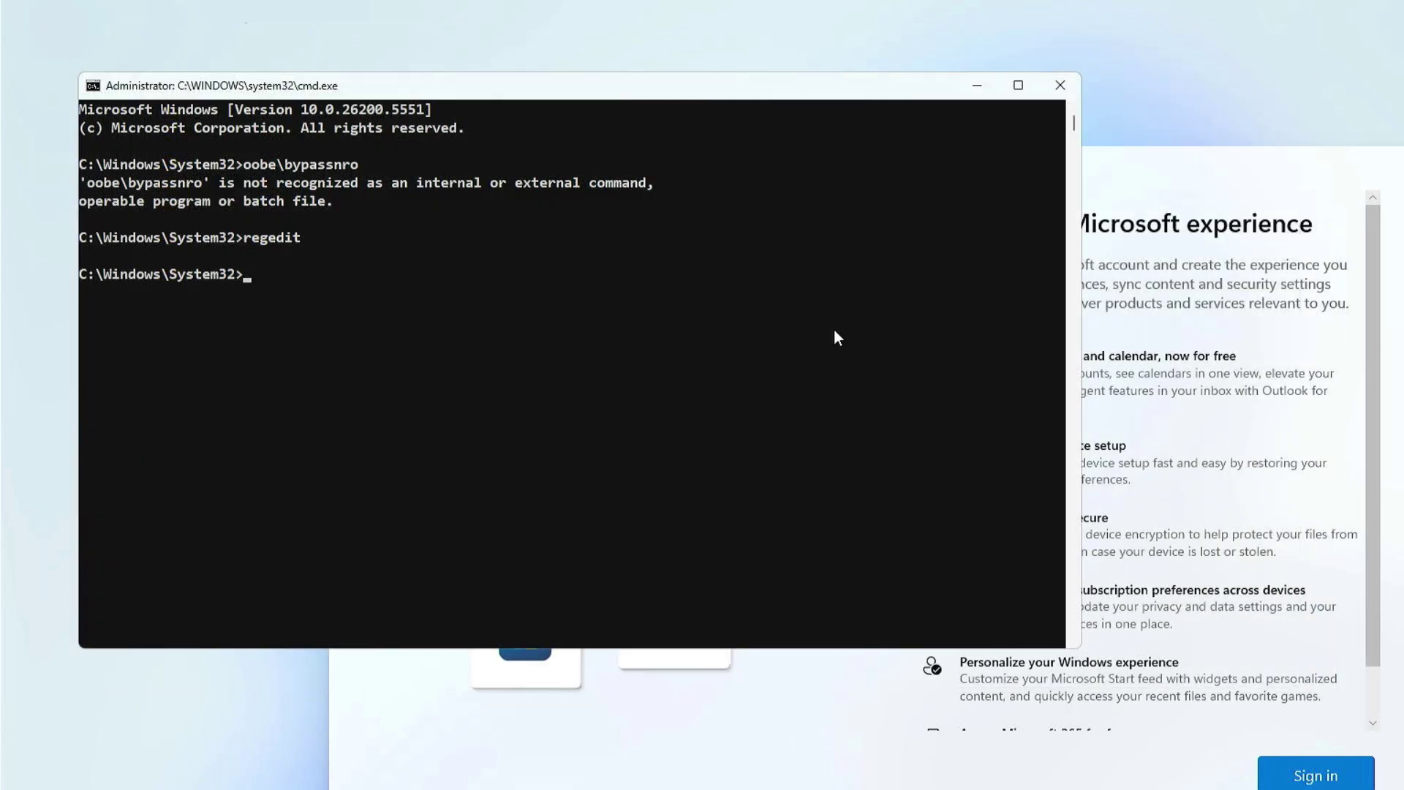
type("shut")
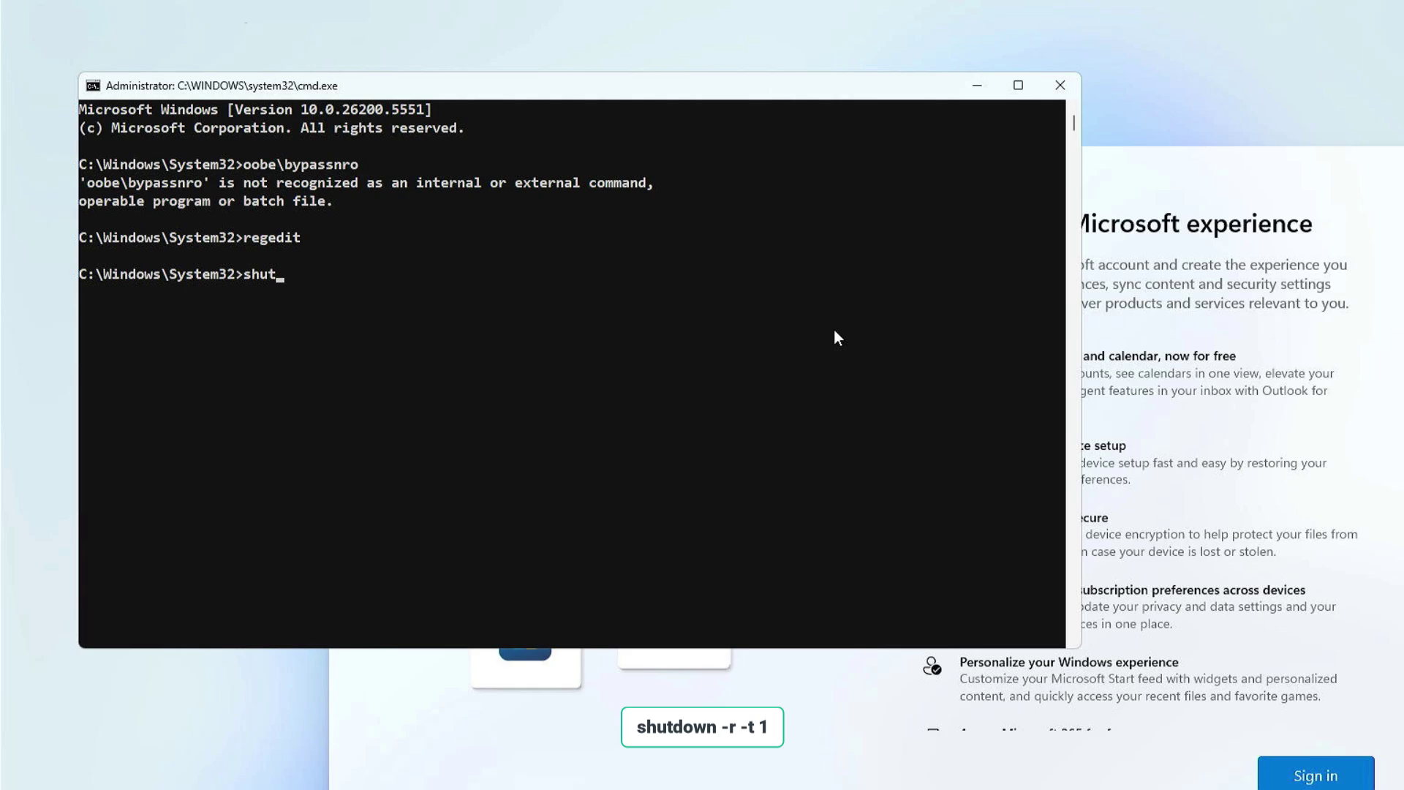
type("down -r -t ")
type("1")
key("Return")
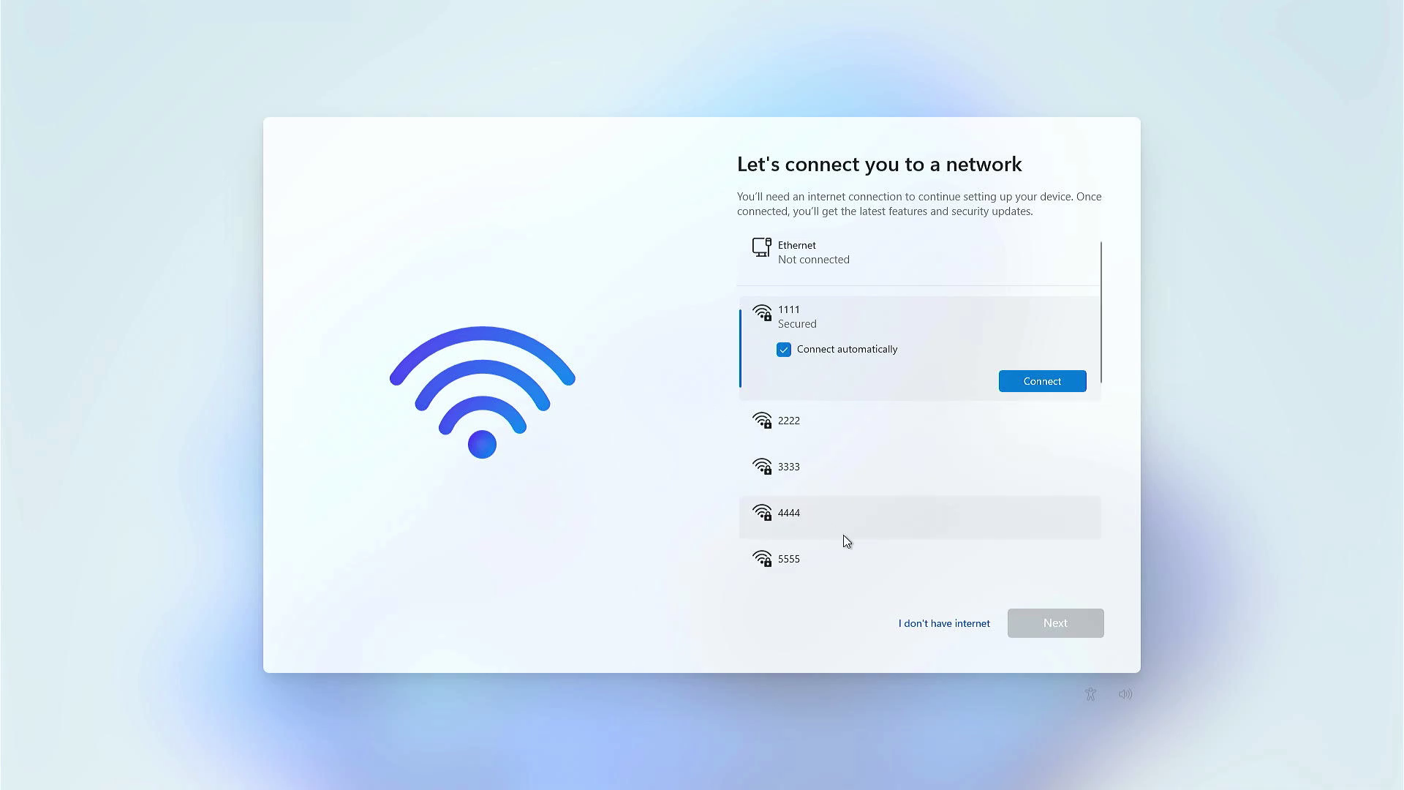
left_click(931, 625)
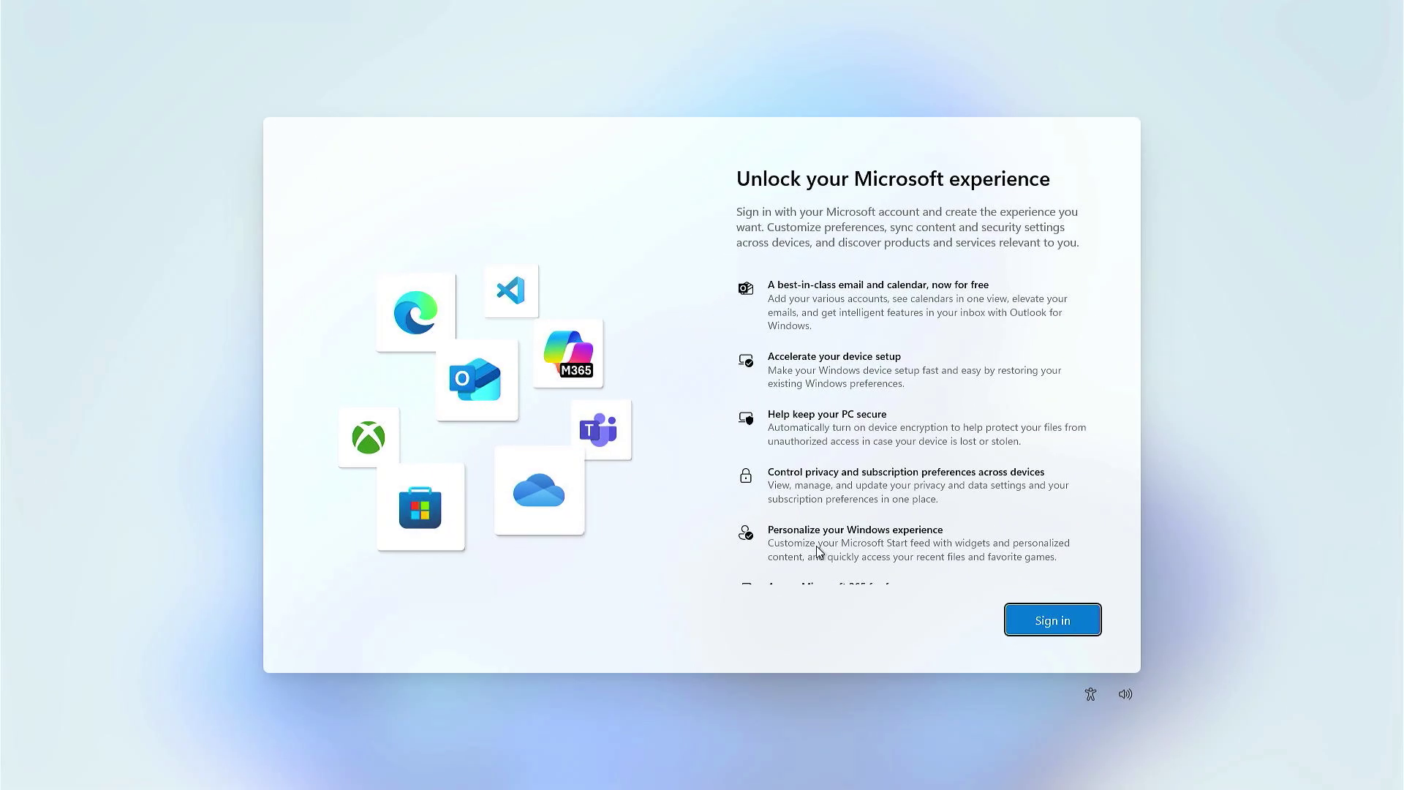
- Open a command prompt with Shift+F10 and run start ms-cxh:localonly
key("shift+F10")
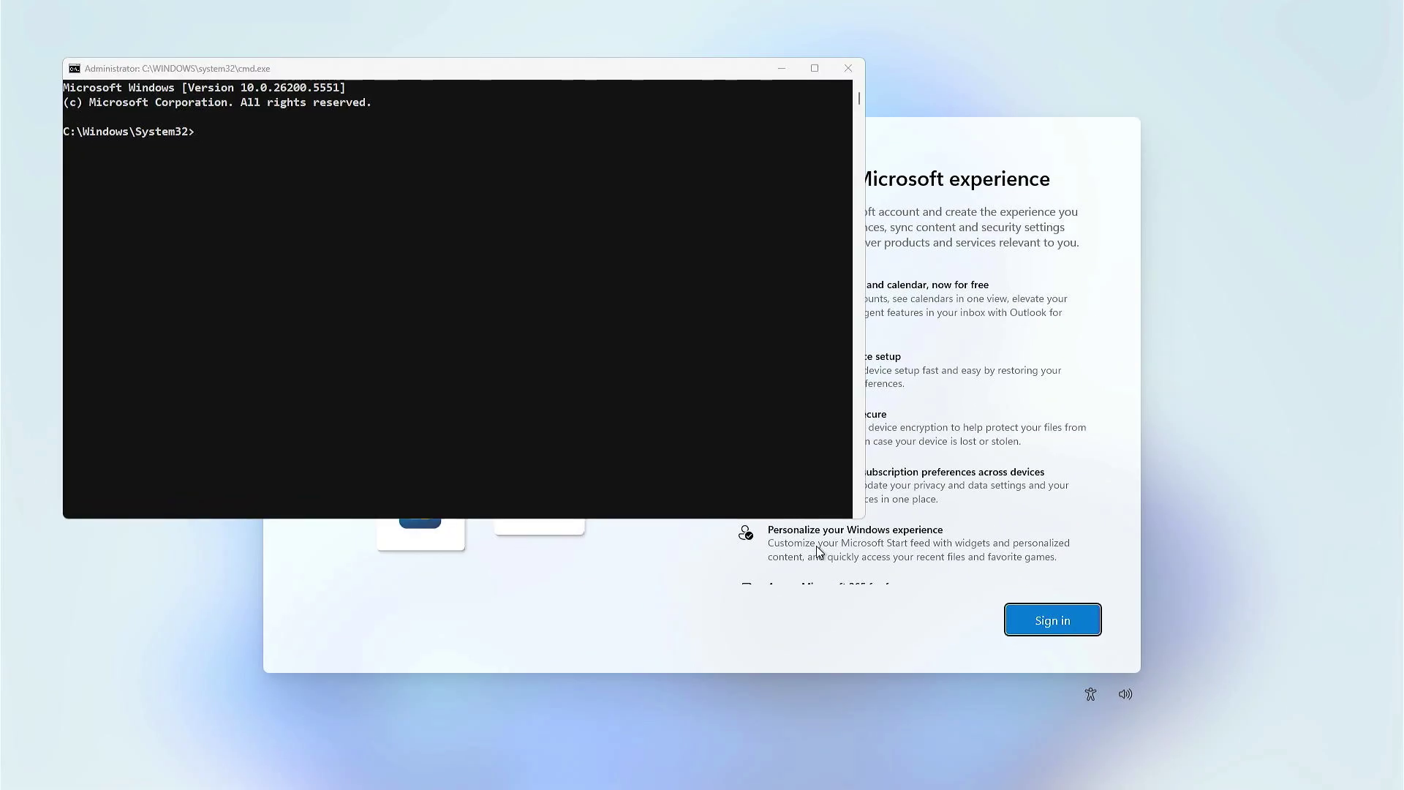
key("alt+Tab")
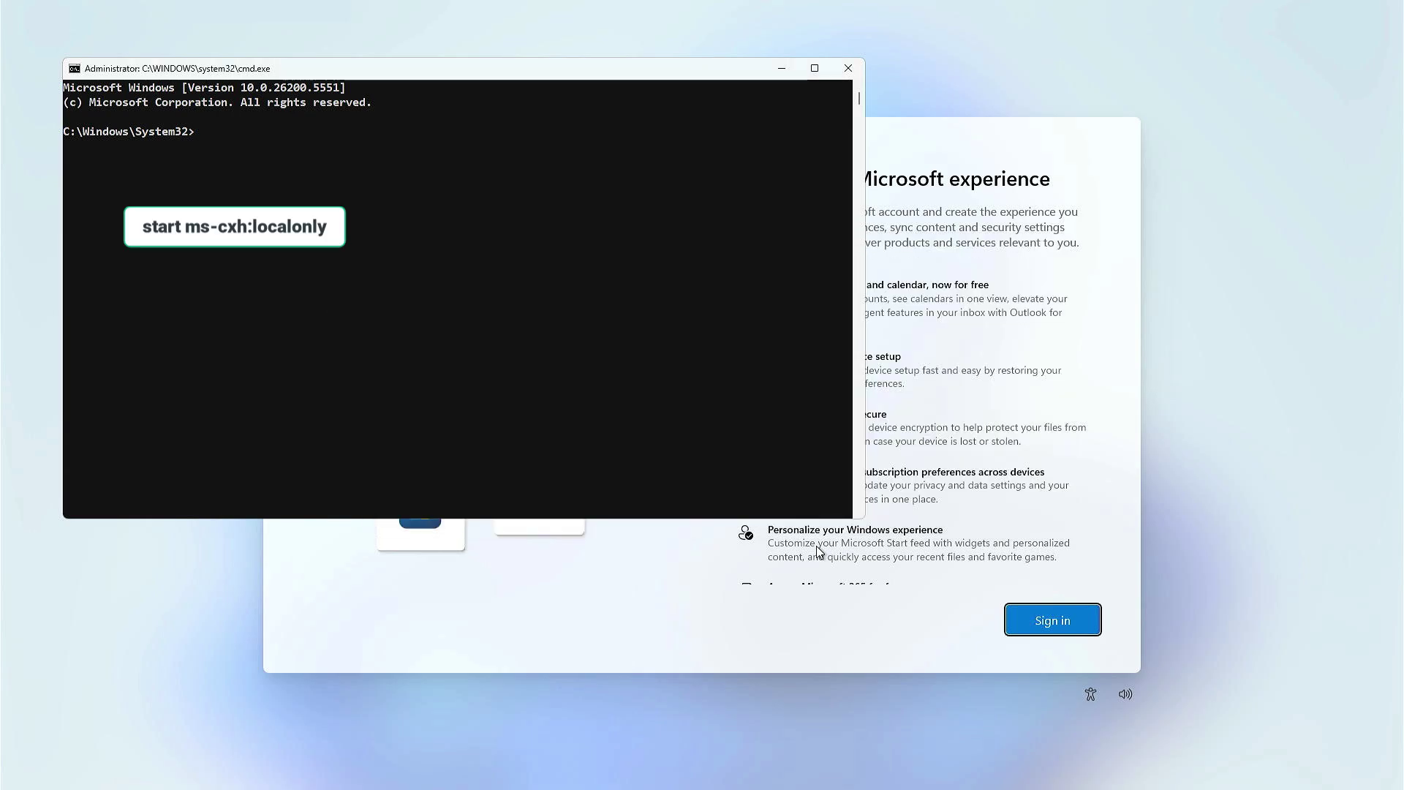
type("start")
type(" ms-")
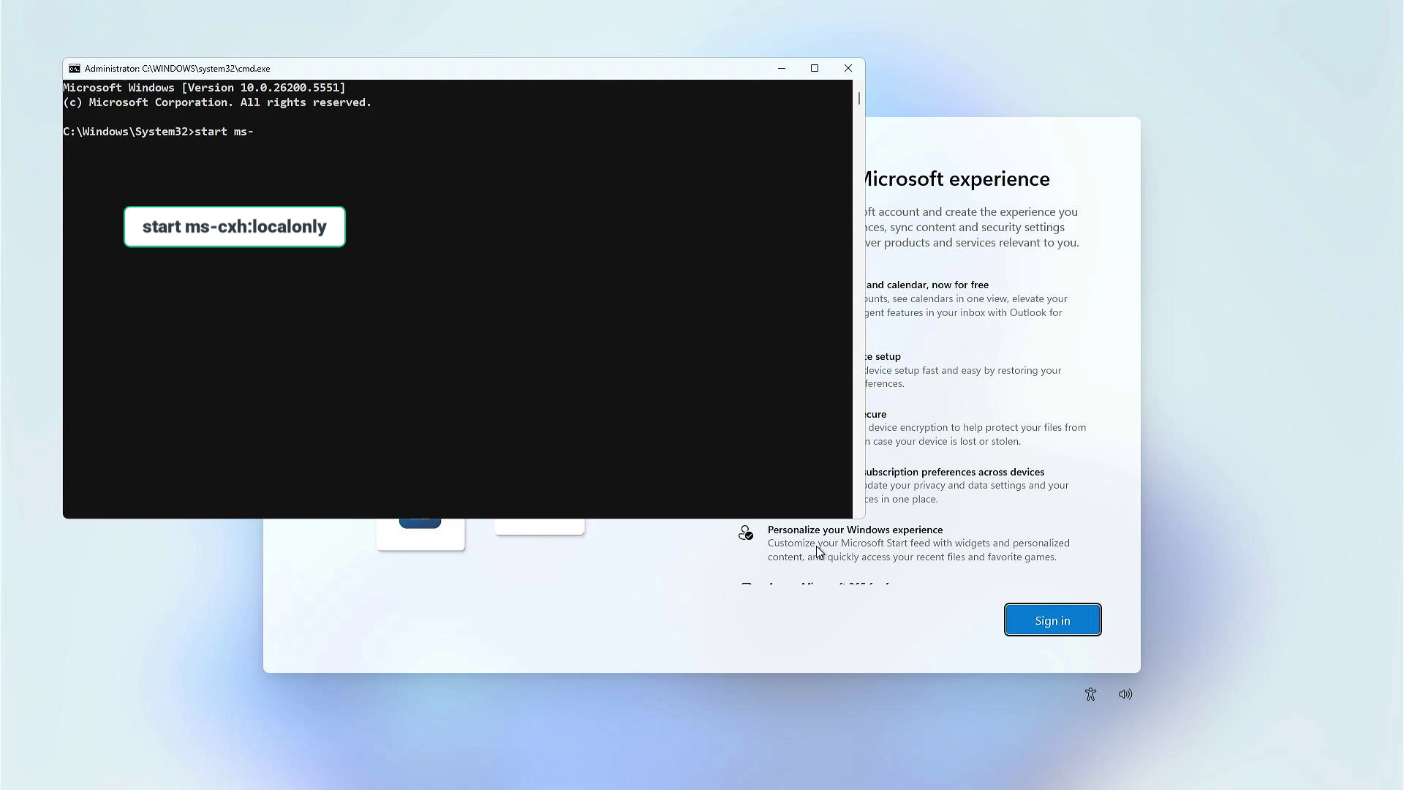
type("cxh:loca")
type("lonly")
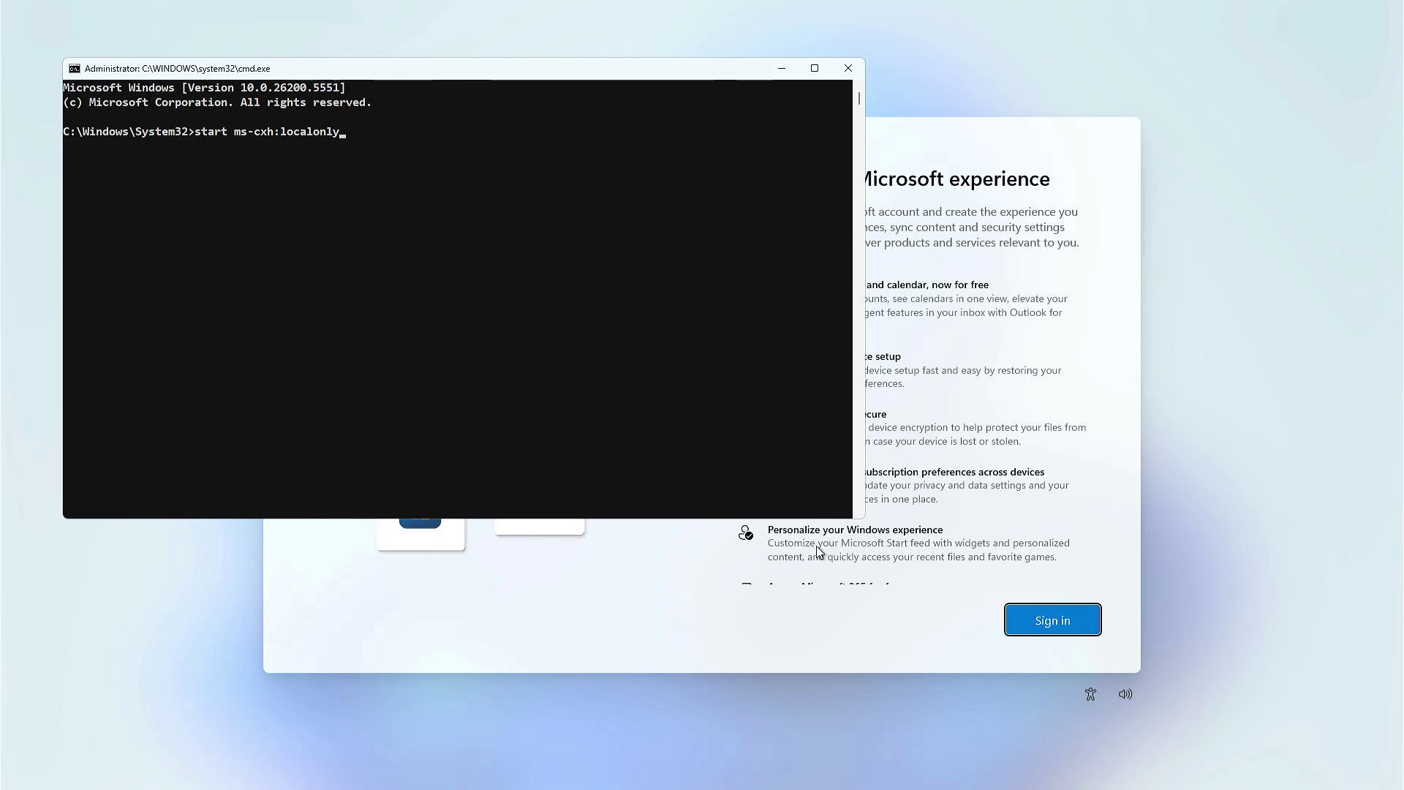
key("Return")
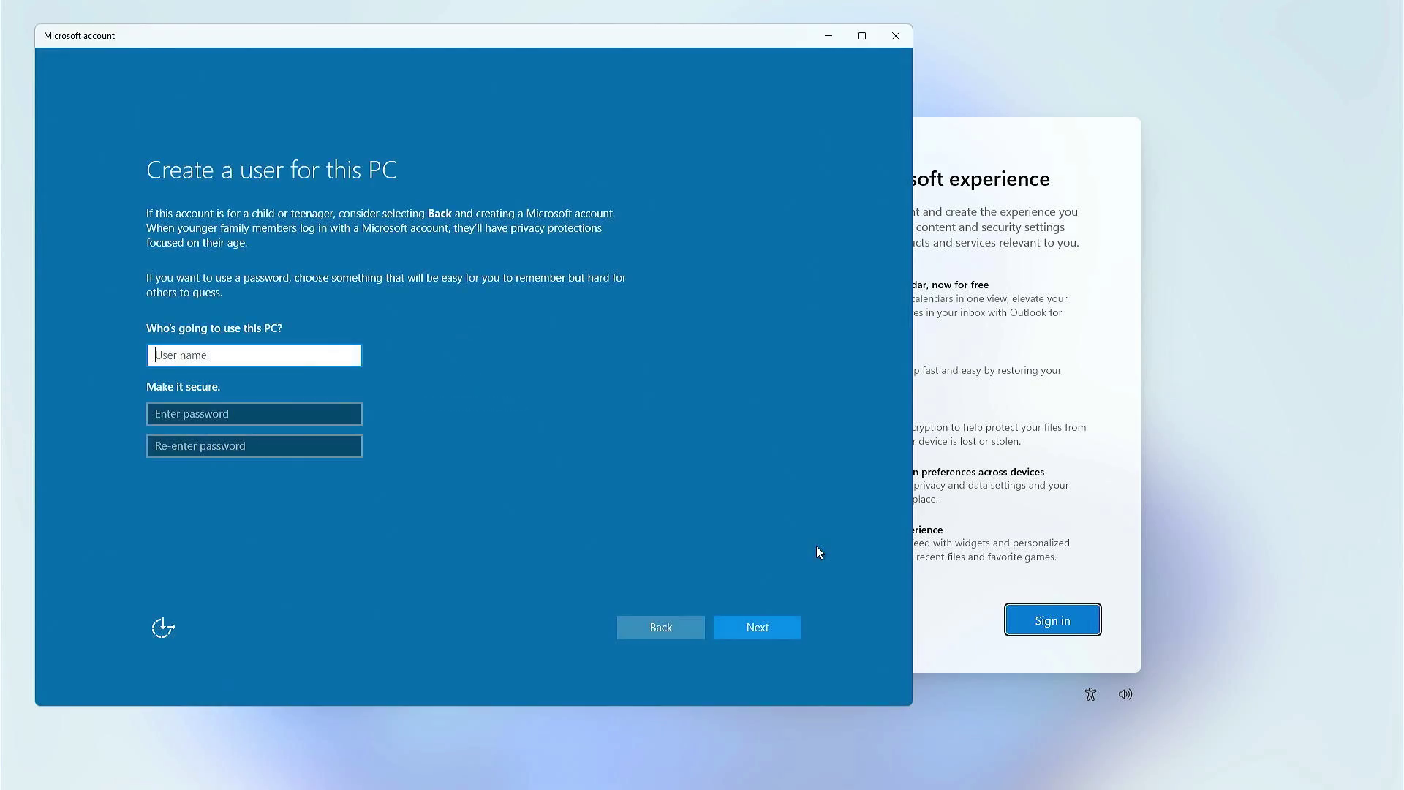
type("a")
type("dmin")
- Enter the user name admin, leave both password fields blank, and submit
key("Tab")
key("Tab")
key("Tab")
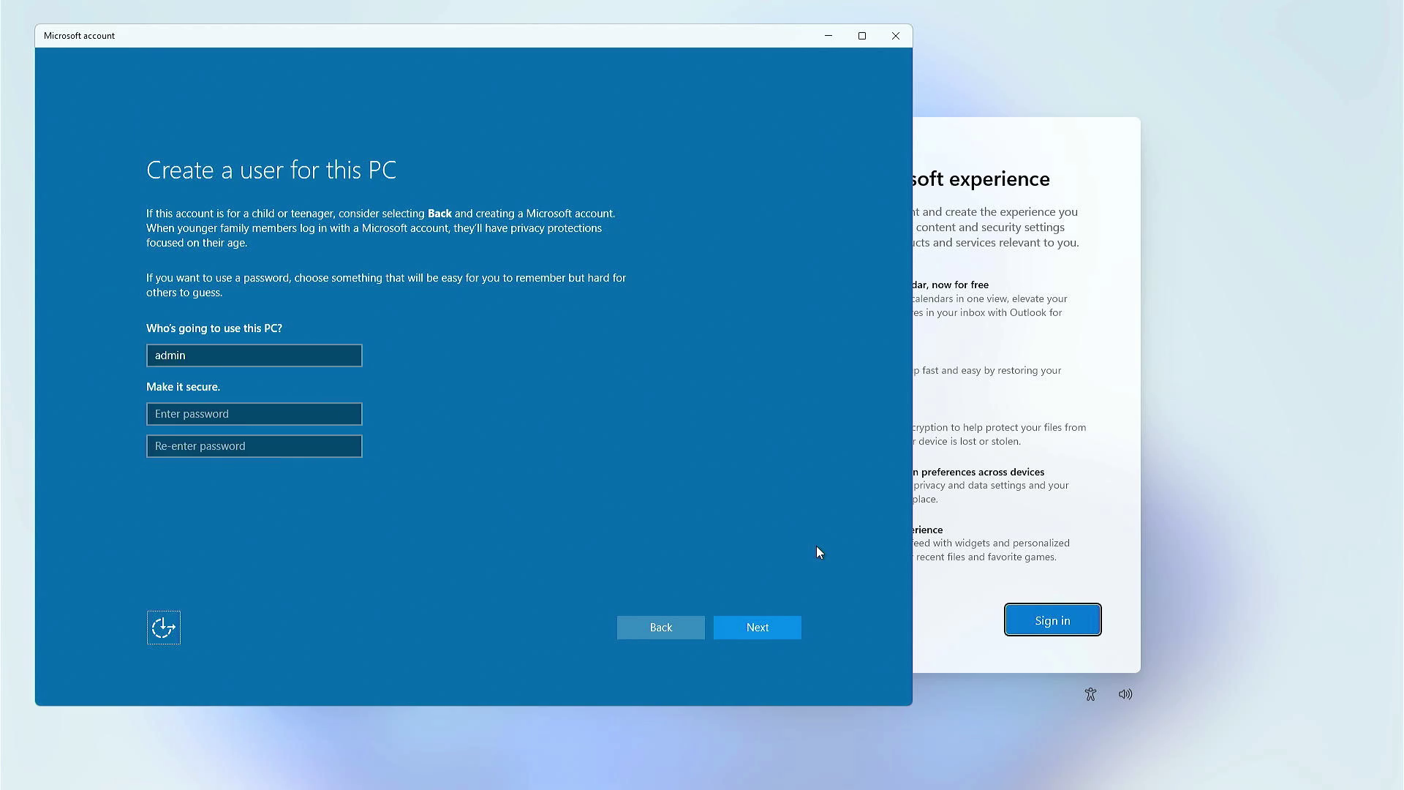
key("Tab")
key("Tab")
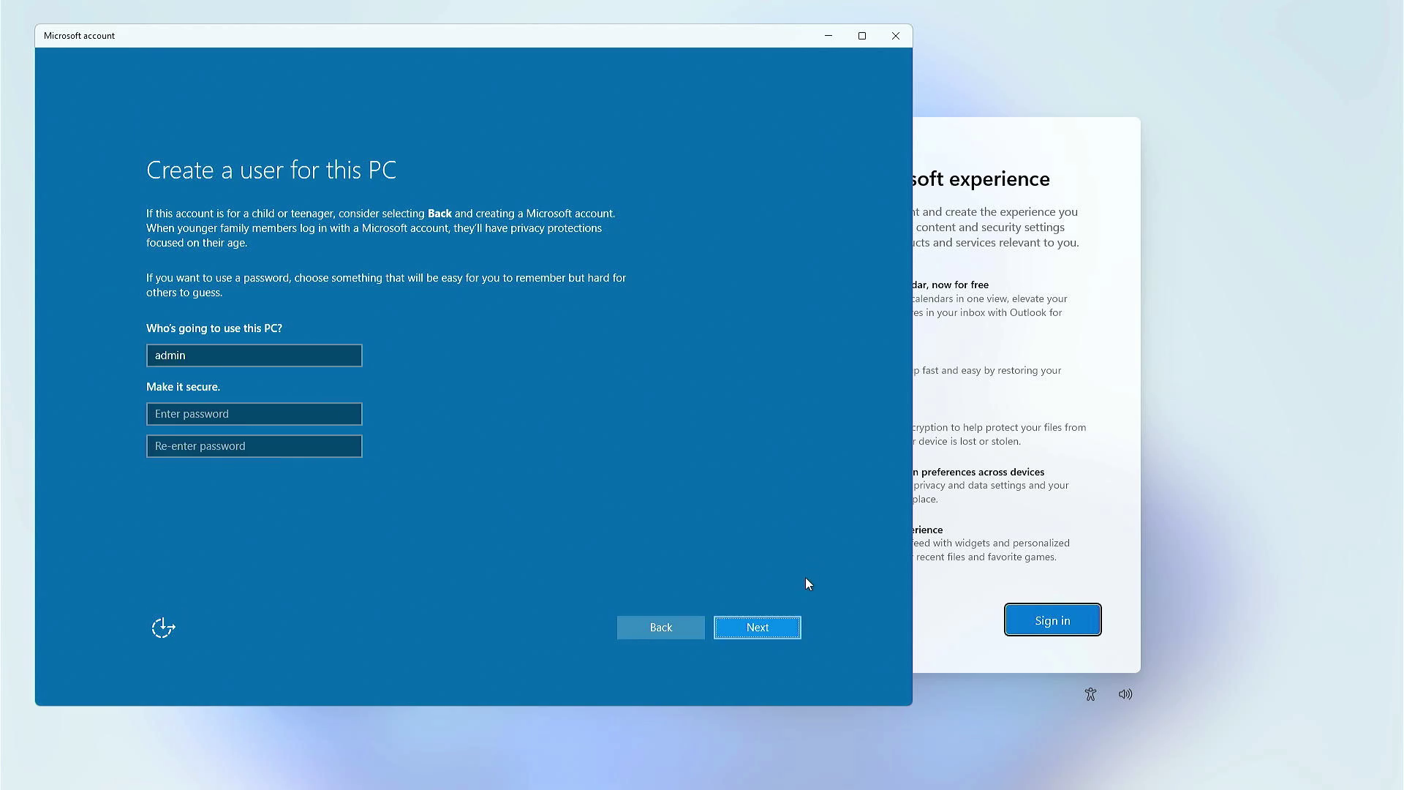
left_click(785, 633)
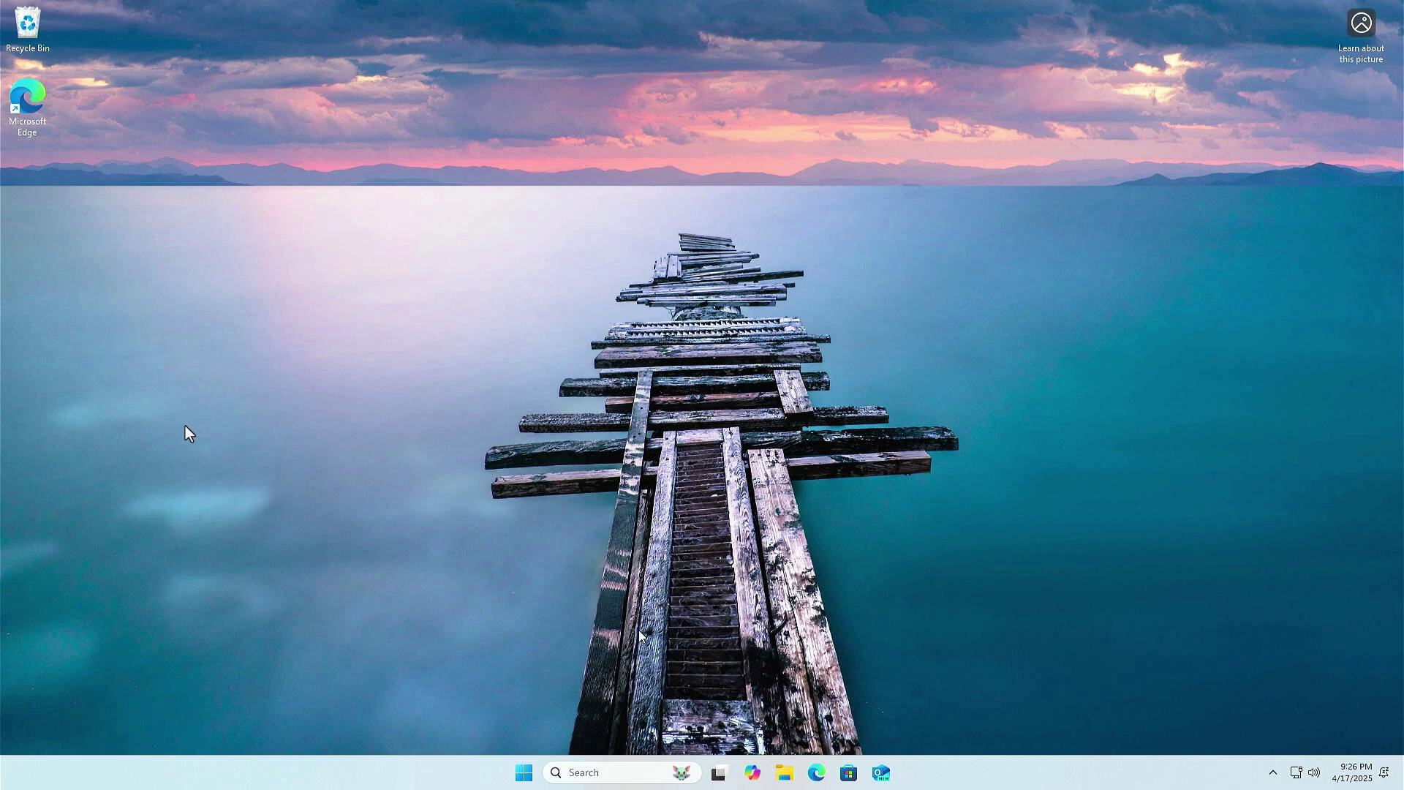
- Launch Settings from the pinned apps in the Start menu
left_click(523, 774)
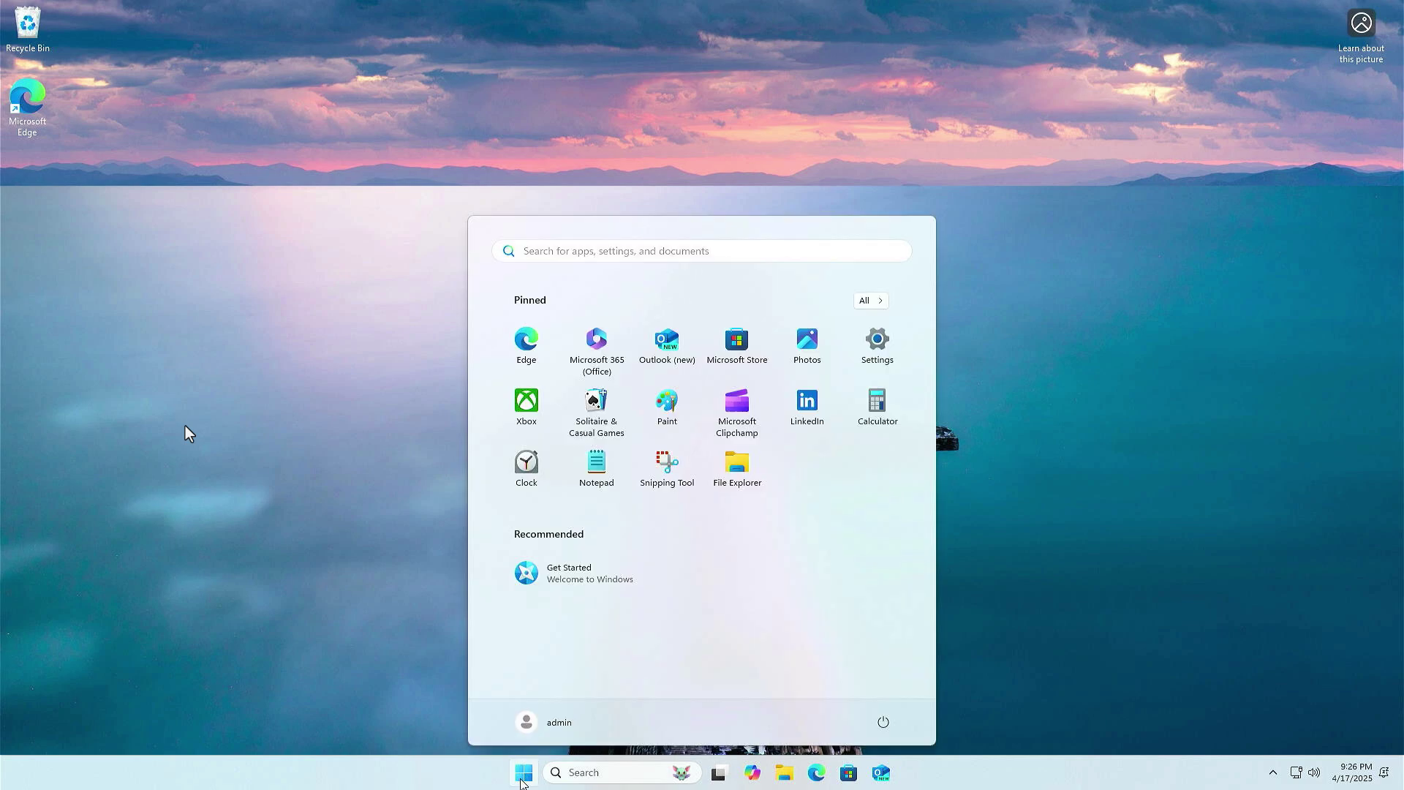
left_click(877, 343)
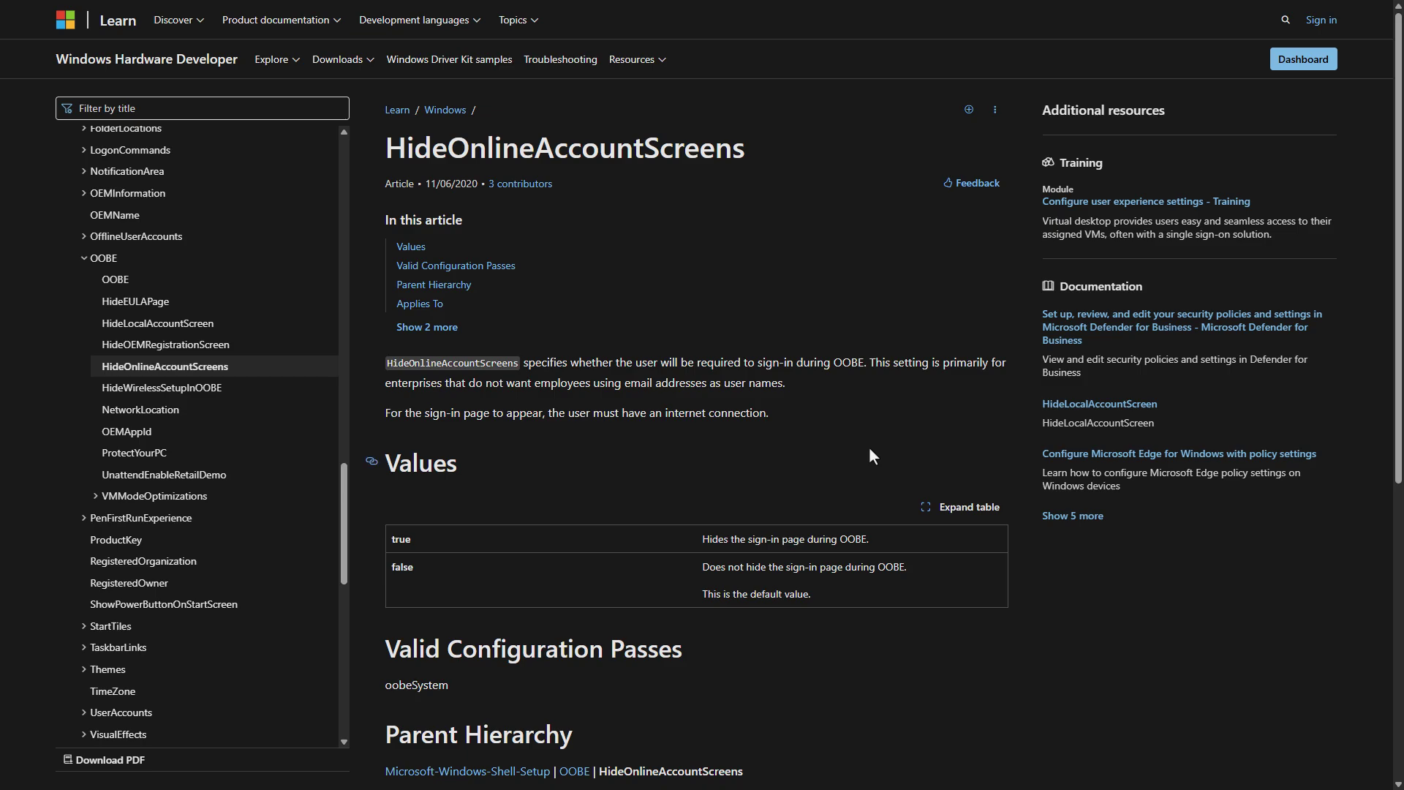
- Go to the HideWirelessSetupInOOBE article in the sidebar's OOBE section
left_click(220, 389)
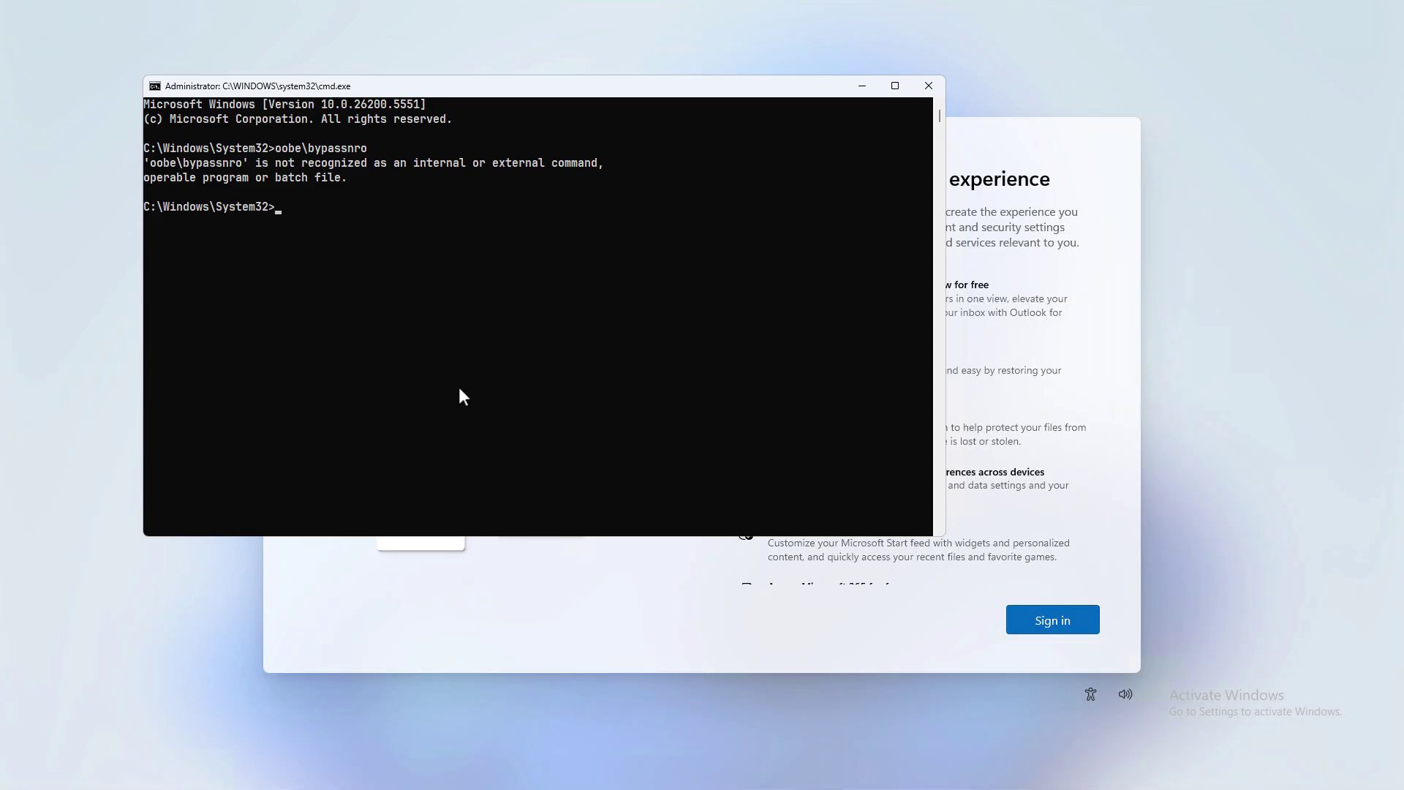
type("reg")
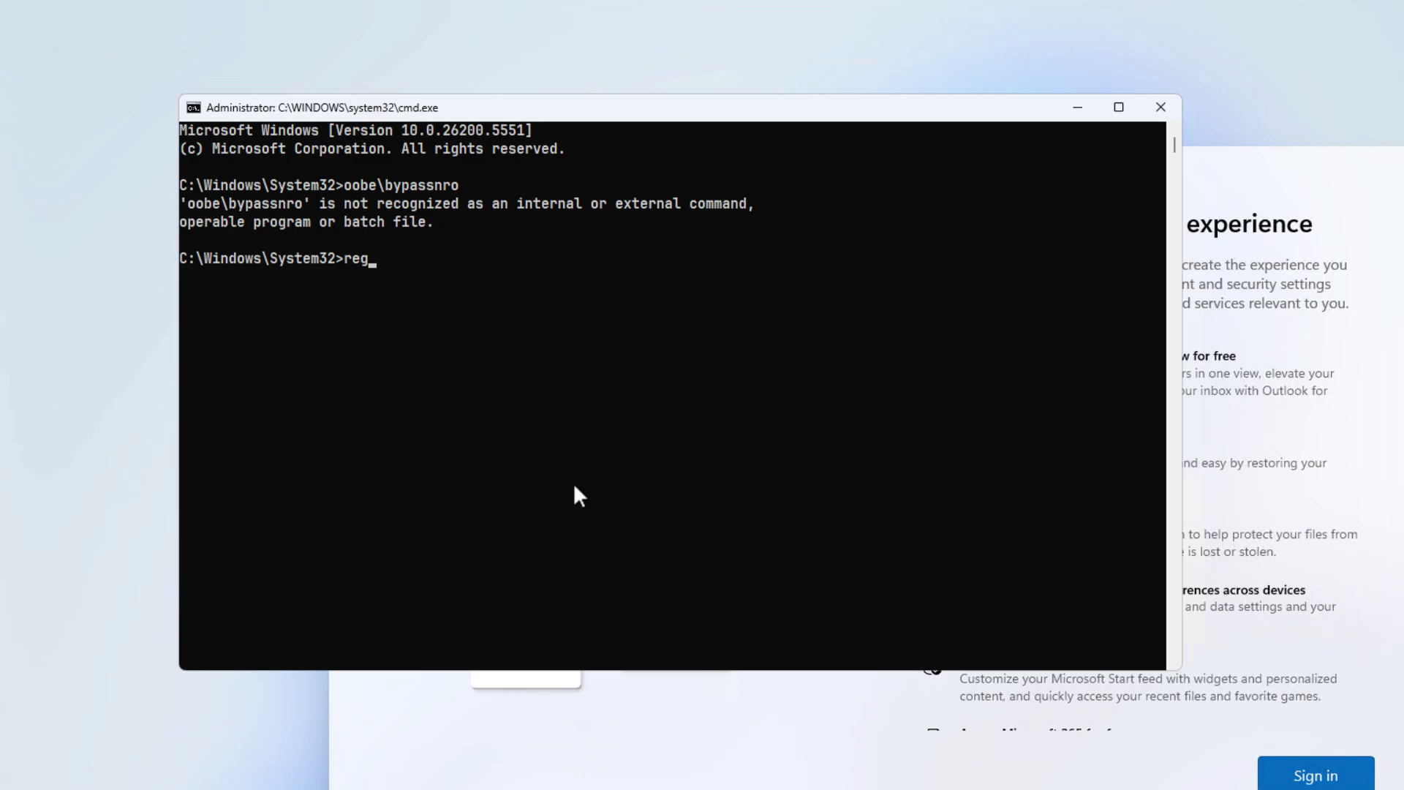
type("edit")
- Relaunch regedit from cmd and navigate back to HKLM\SOFTWARE\Microsoft\Windows\CurrentVersion\OOBE
key("Return")
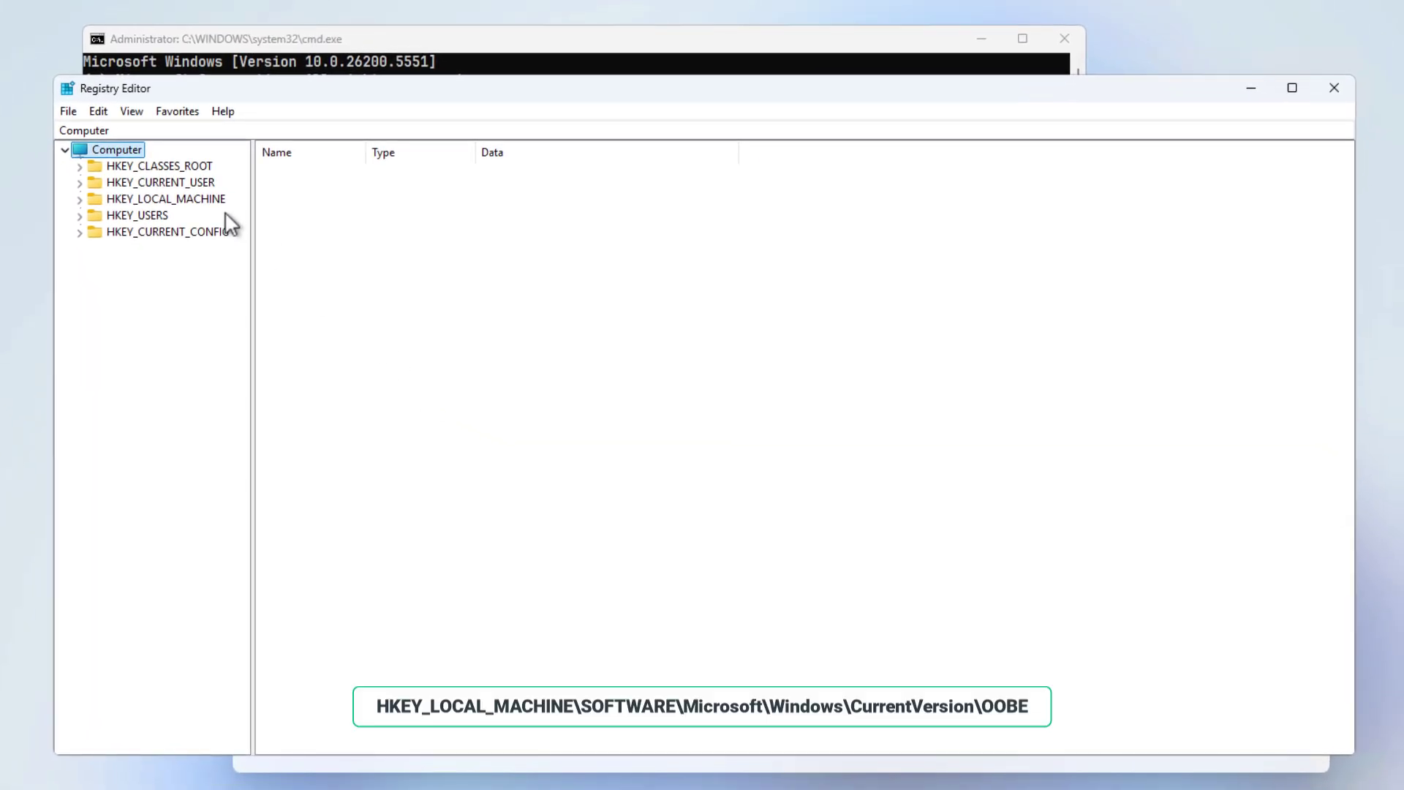
double_click(215, 203)
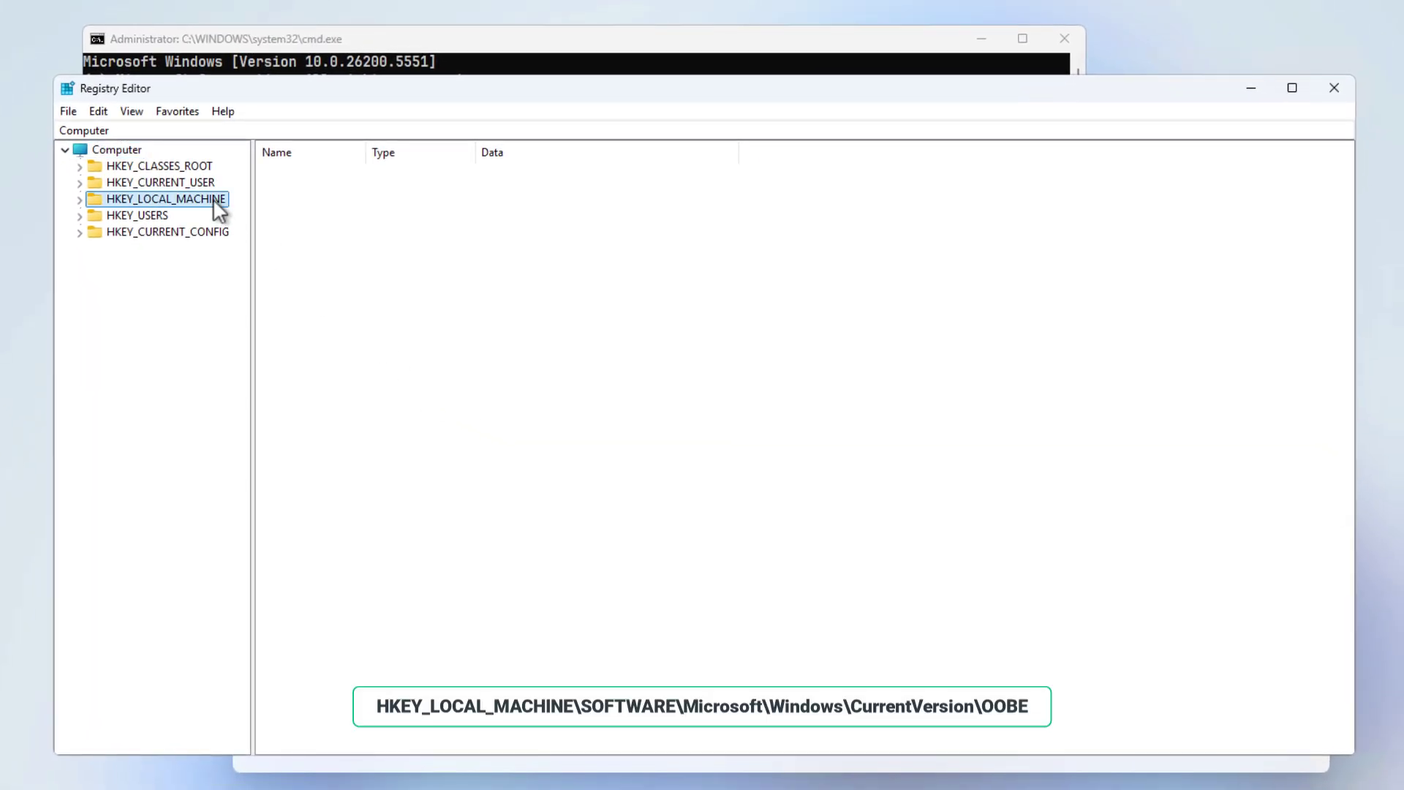
double_click(168, 283)
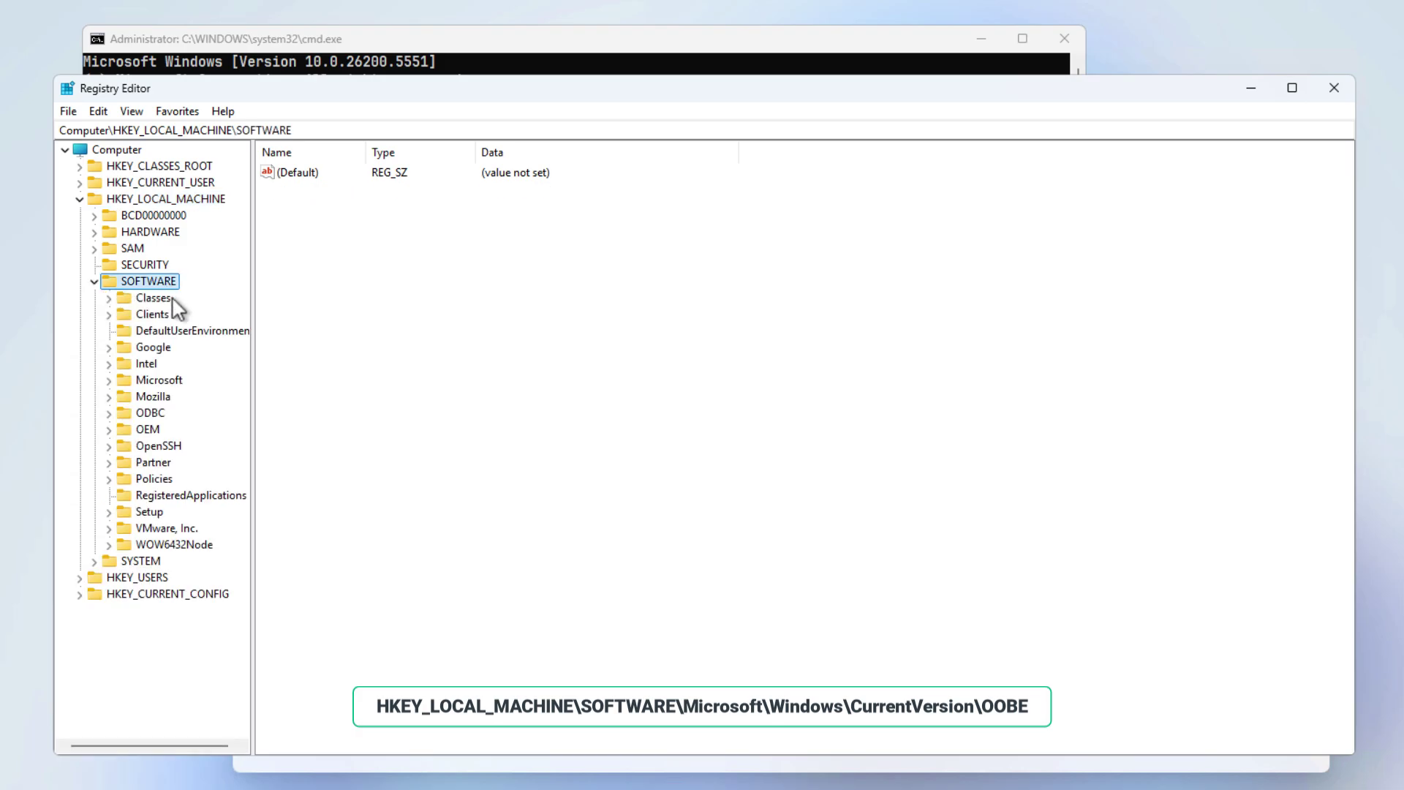
double_click(176, 379)
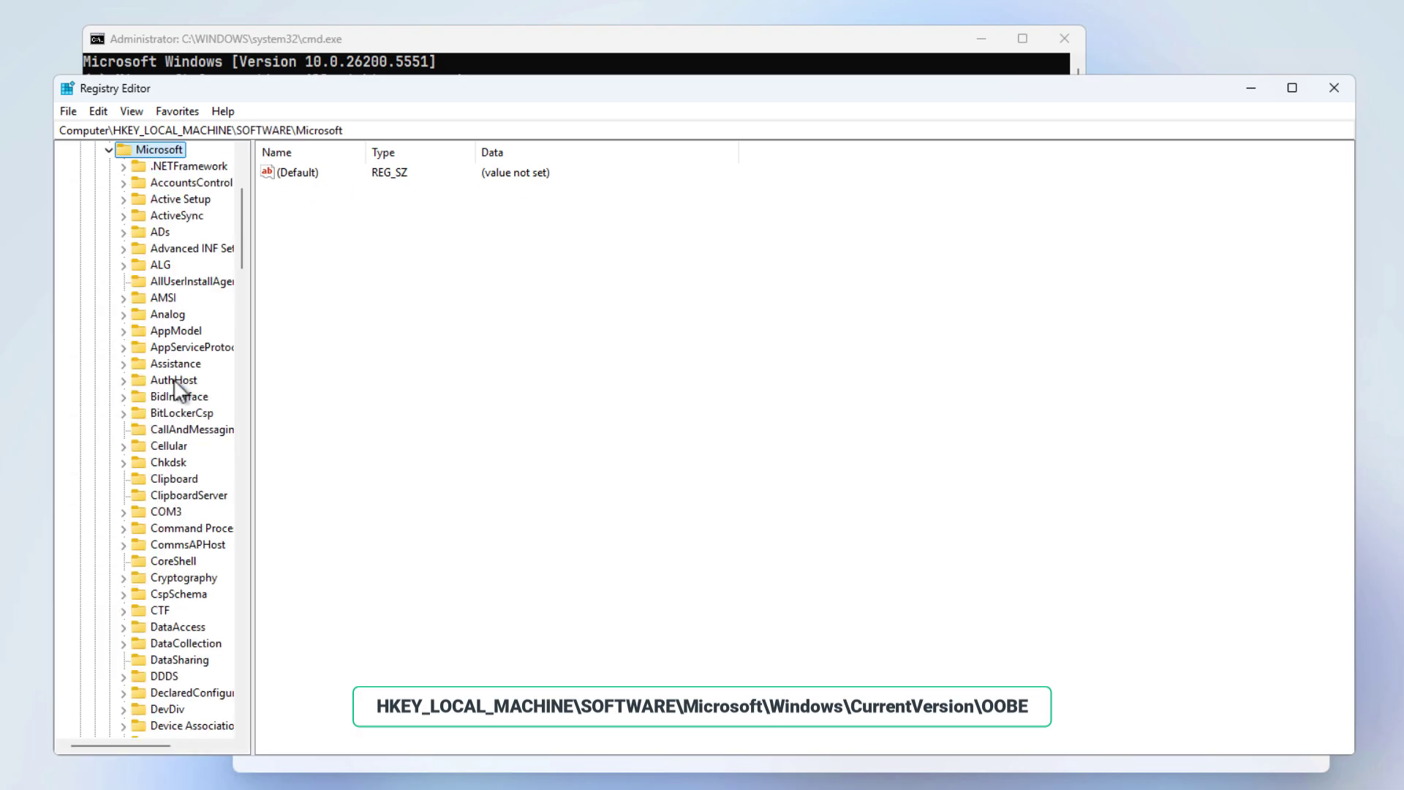
scroll(179, 391, "down", 20)
scroll(186, 406, "down", 8)
scroll(189, 419, "down", 5)
double_click(189, 415)
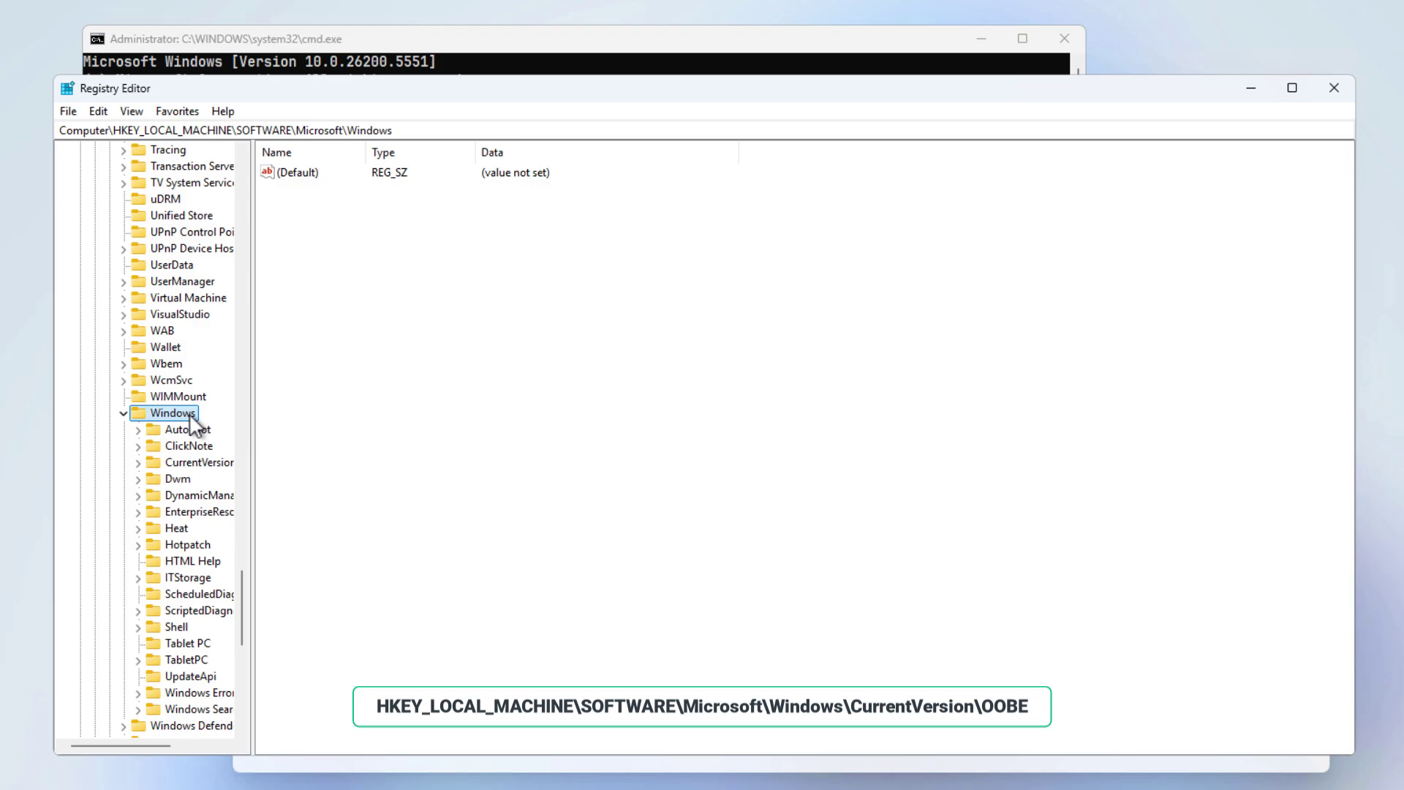
scroll(206, 426, "down", 5)
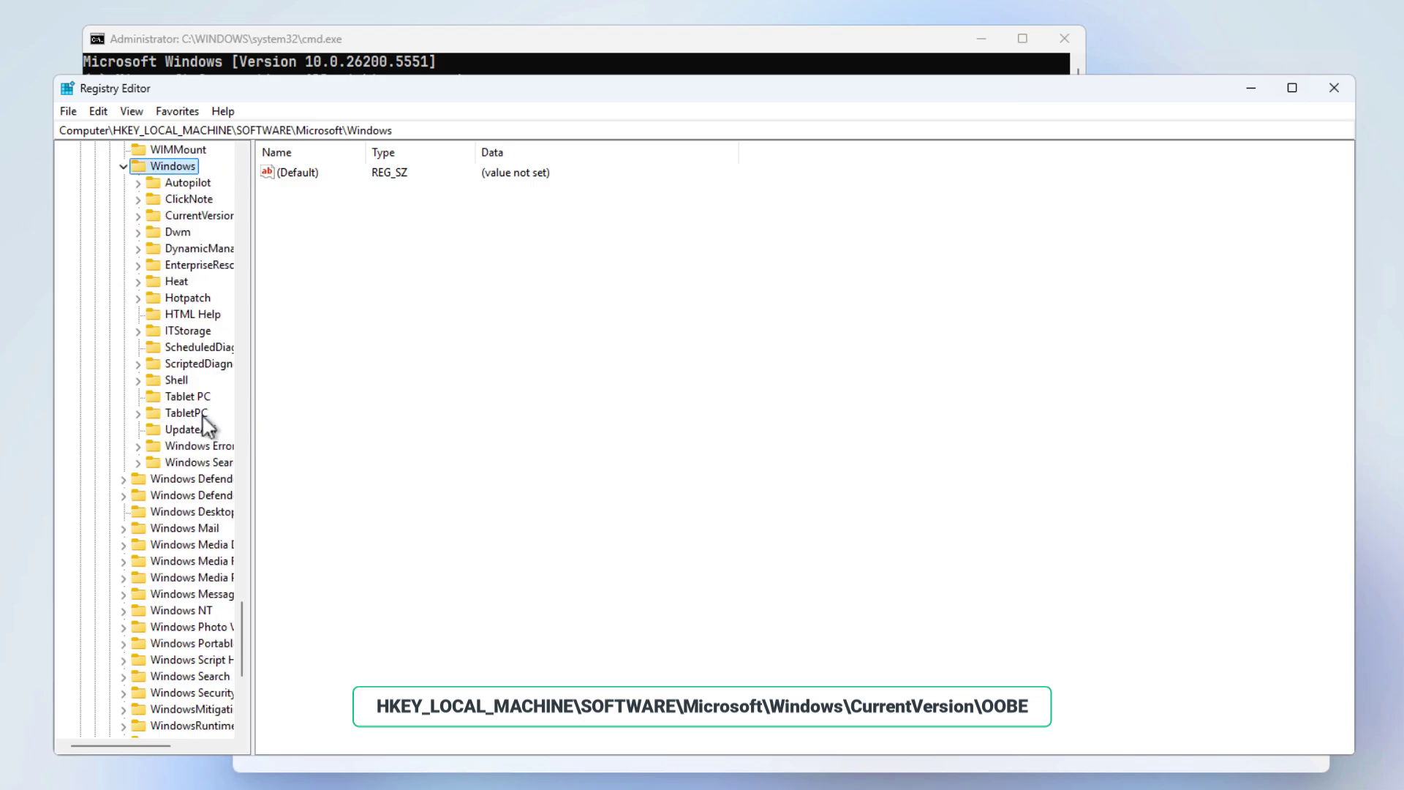
double_click(211, 216)
key("o")
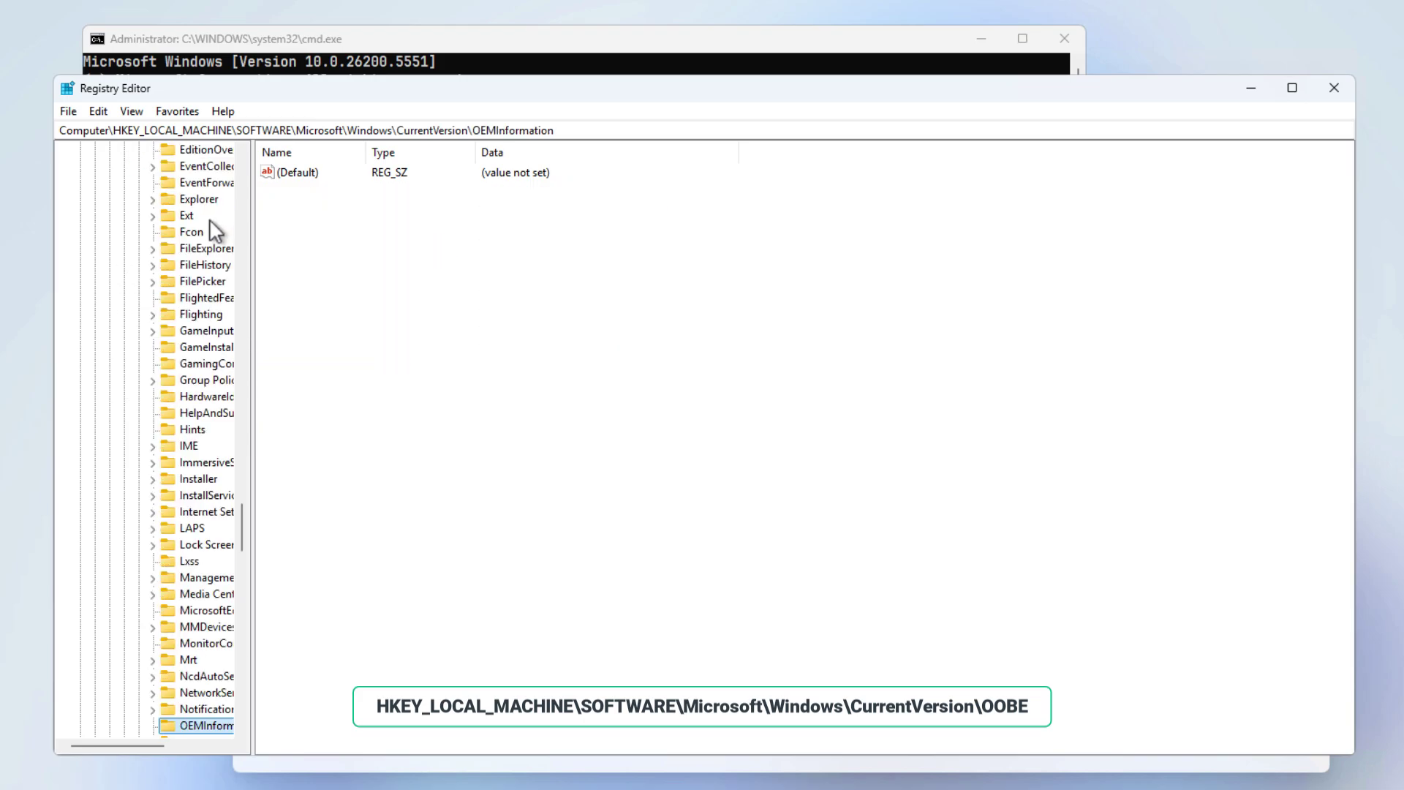
scroll(183, 448, "down", 5)
scroll(188, 449, "down", 2)
scroll(208, 371, "down", 1)
left_click(194, 364)
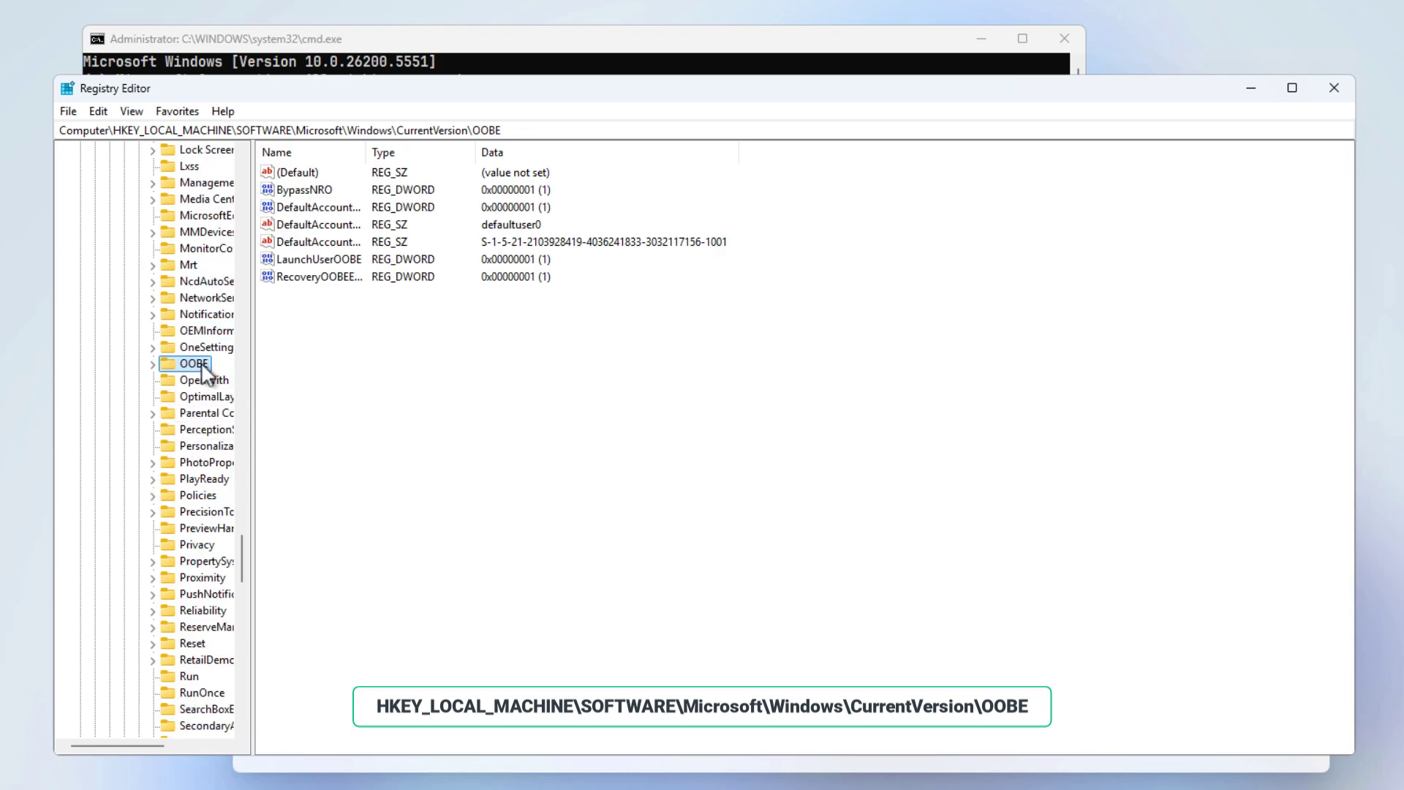
- Add a 32-bit DWORD named HideOnlineAccountScreens to OOBE with data 1
right_click(348, 355)
left_click(539, 436)
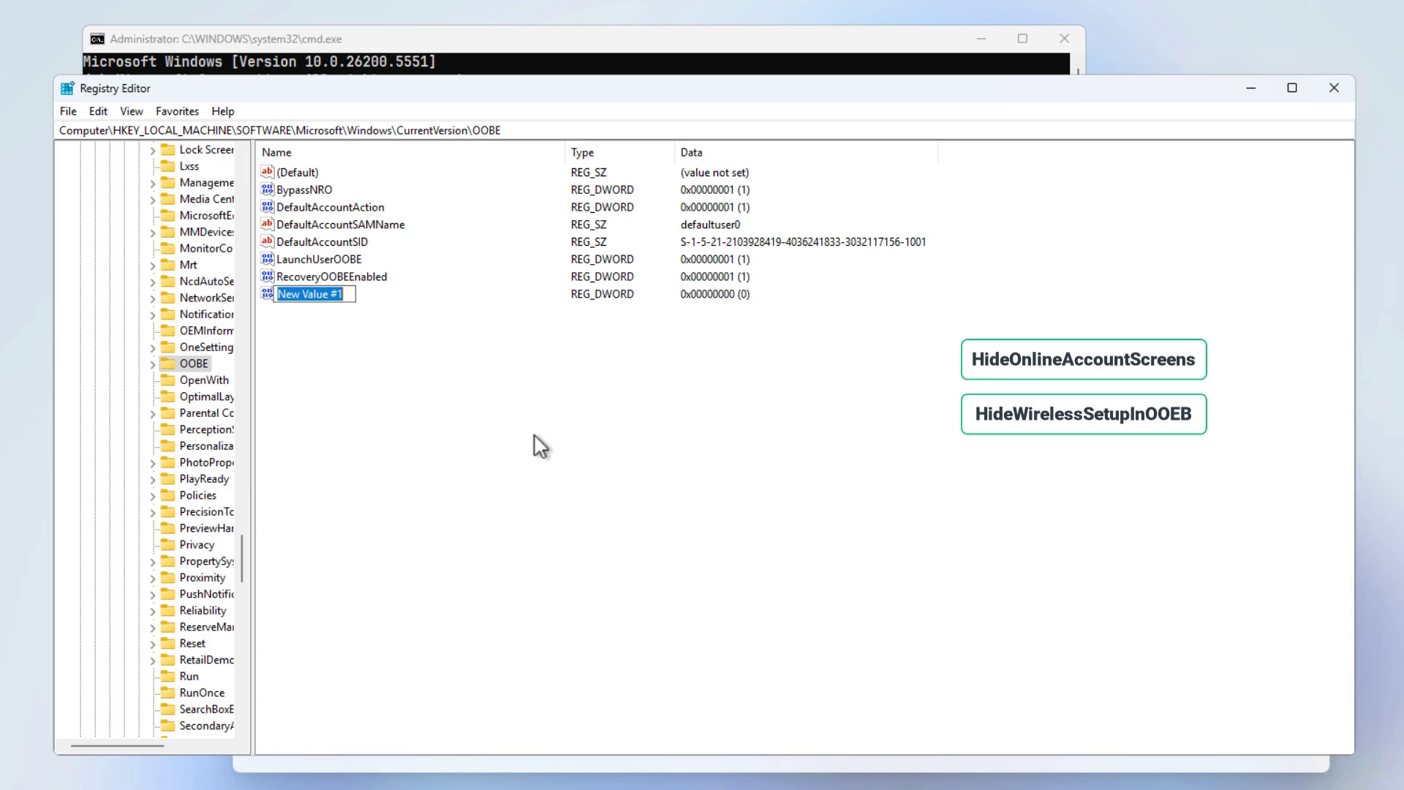
type("Hide")
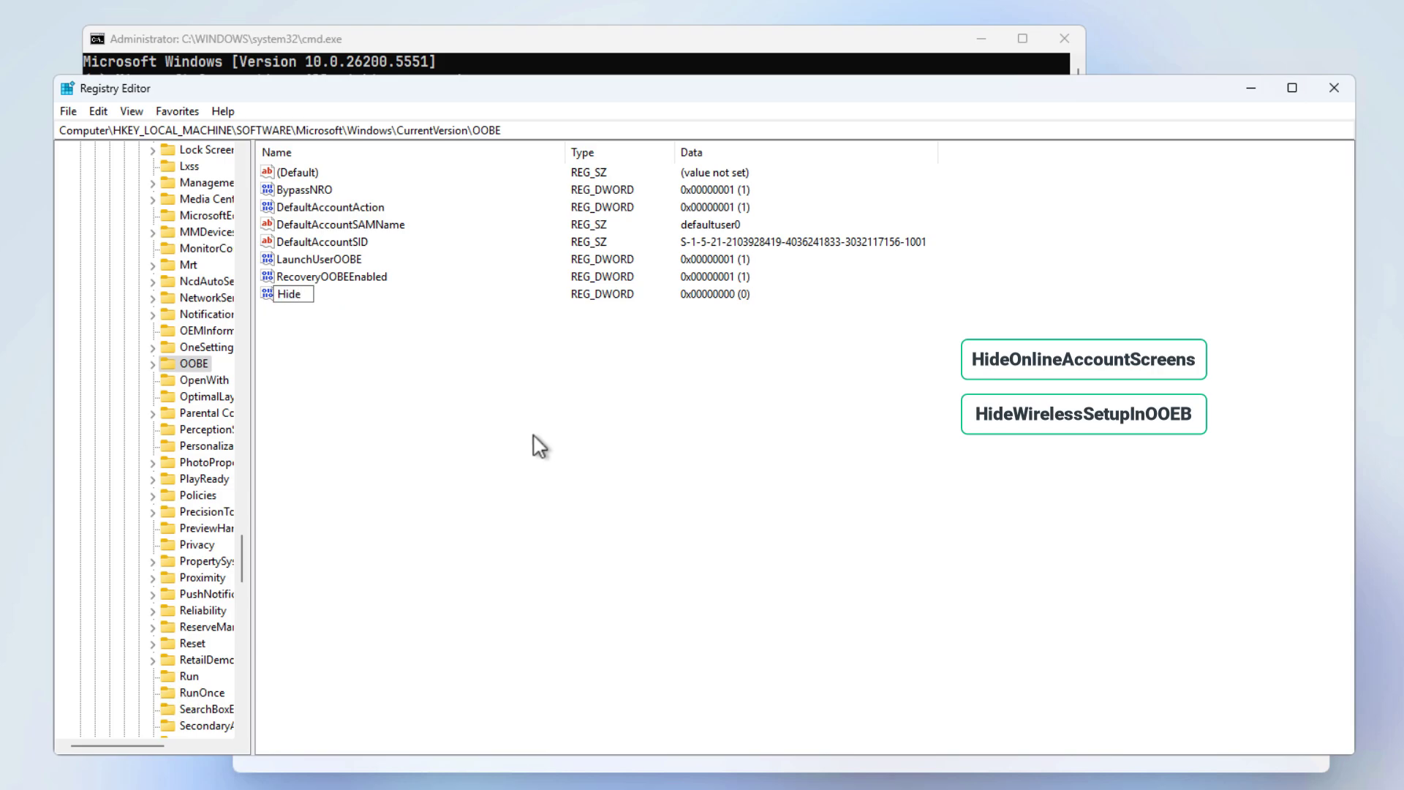
type("OnlineAccou")
type("ntScreens")
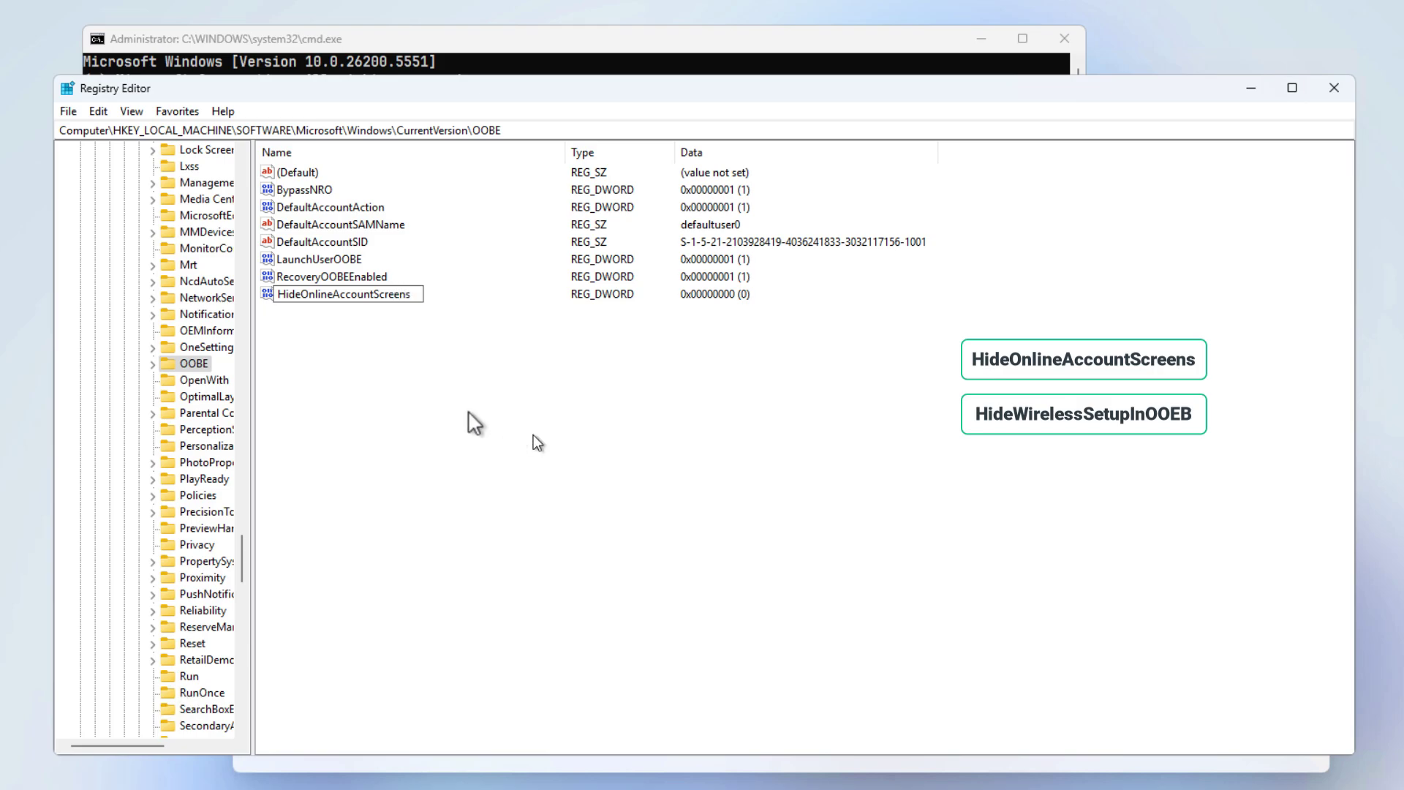
key("Return")
double_click(375, 294)
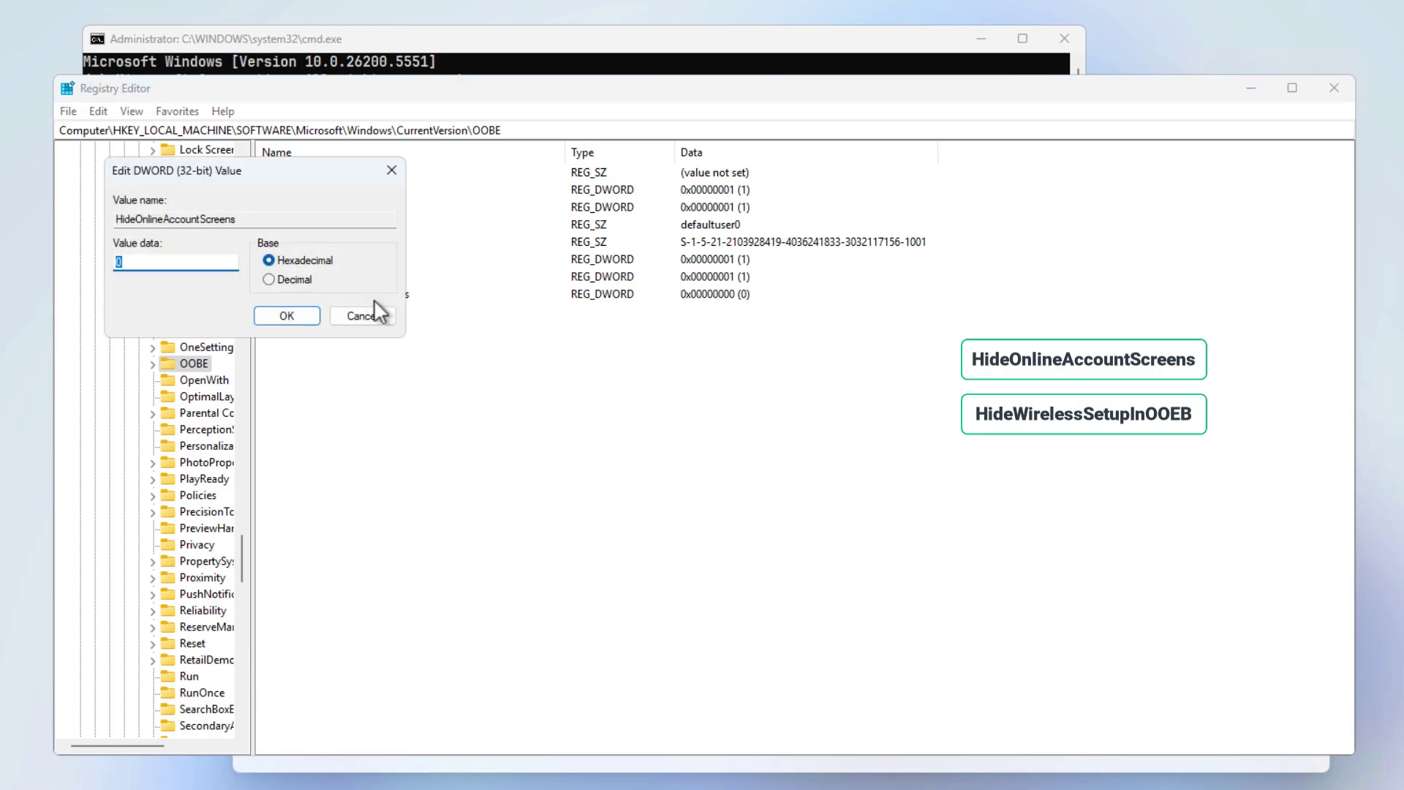
type("1")
left_click(296, 316)
- Add a second 32-bit DWORD, HideWirelessSetupInOOBE, with data 1
right_click(335, 367)
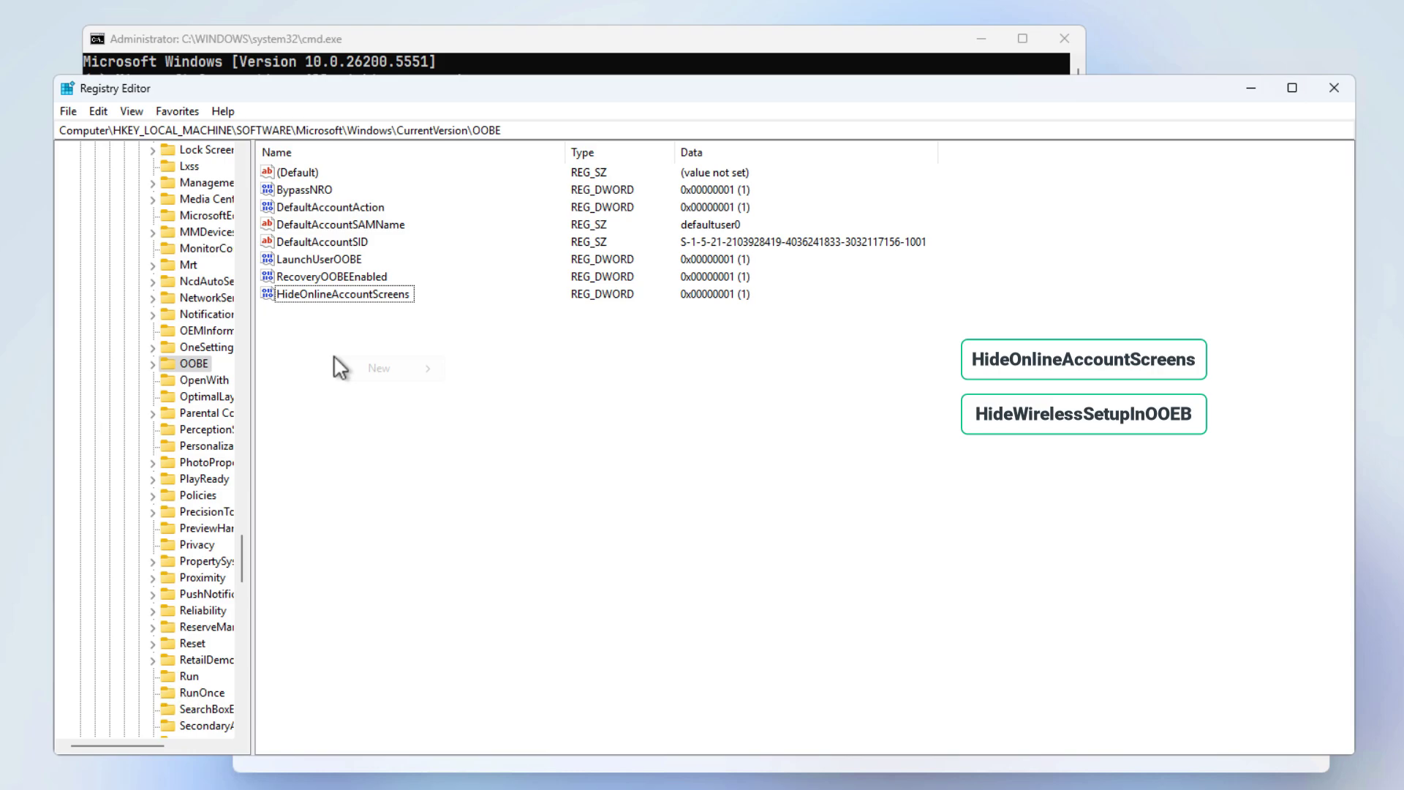
left_click(557, 438)
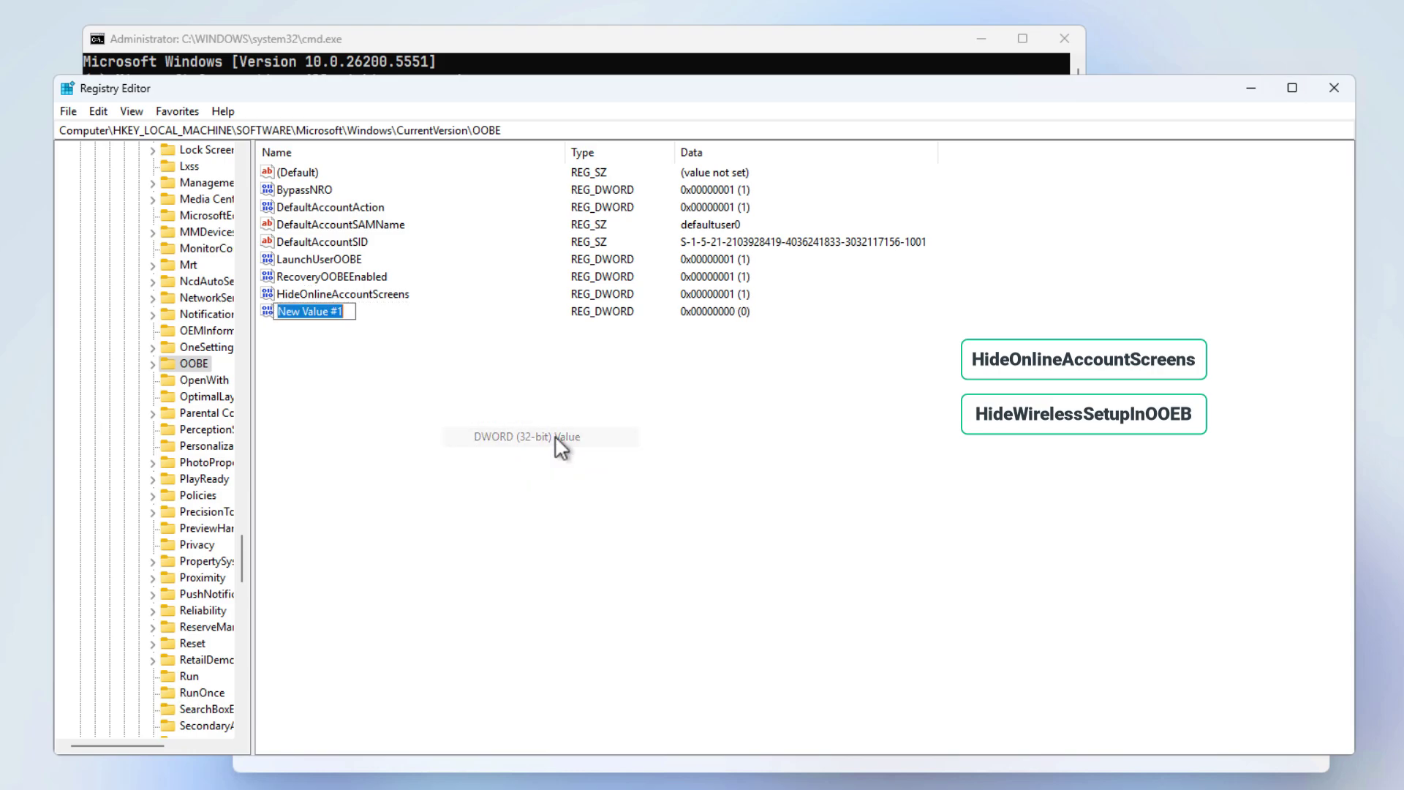
type("H")
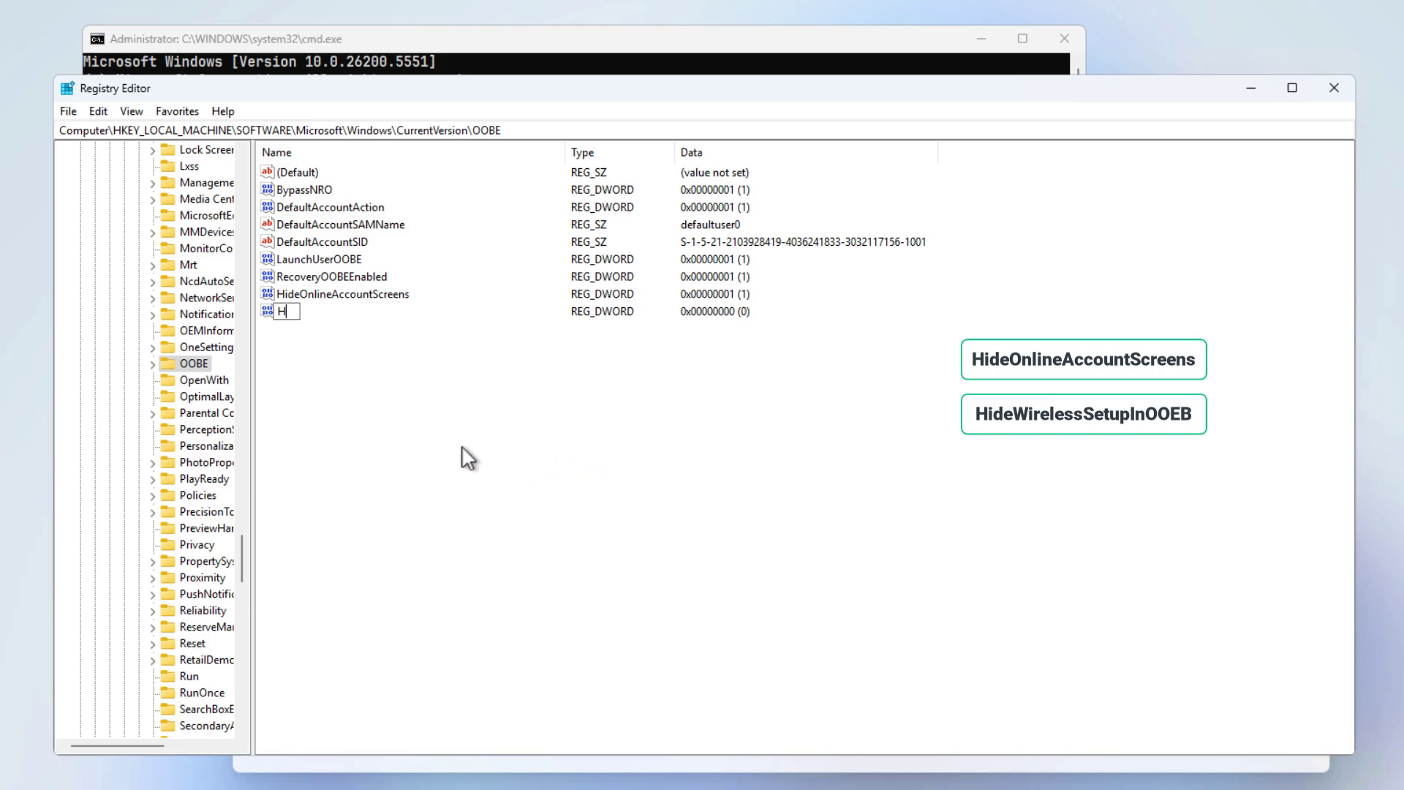
type("ideWirel")
type("essSetupInO")
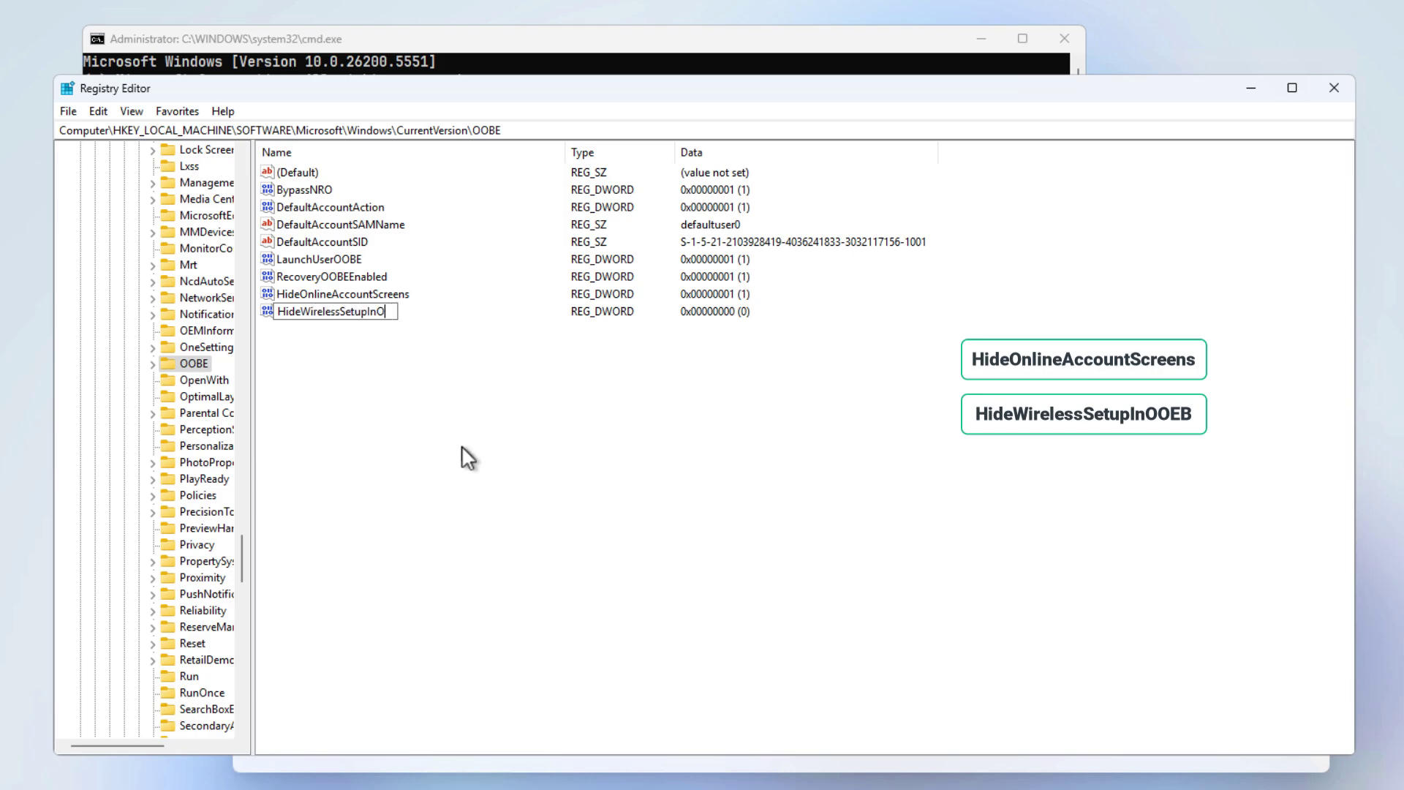
type("OBE")
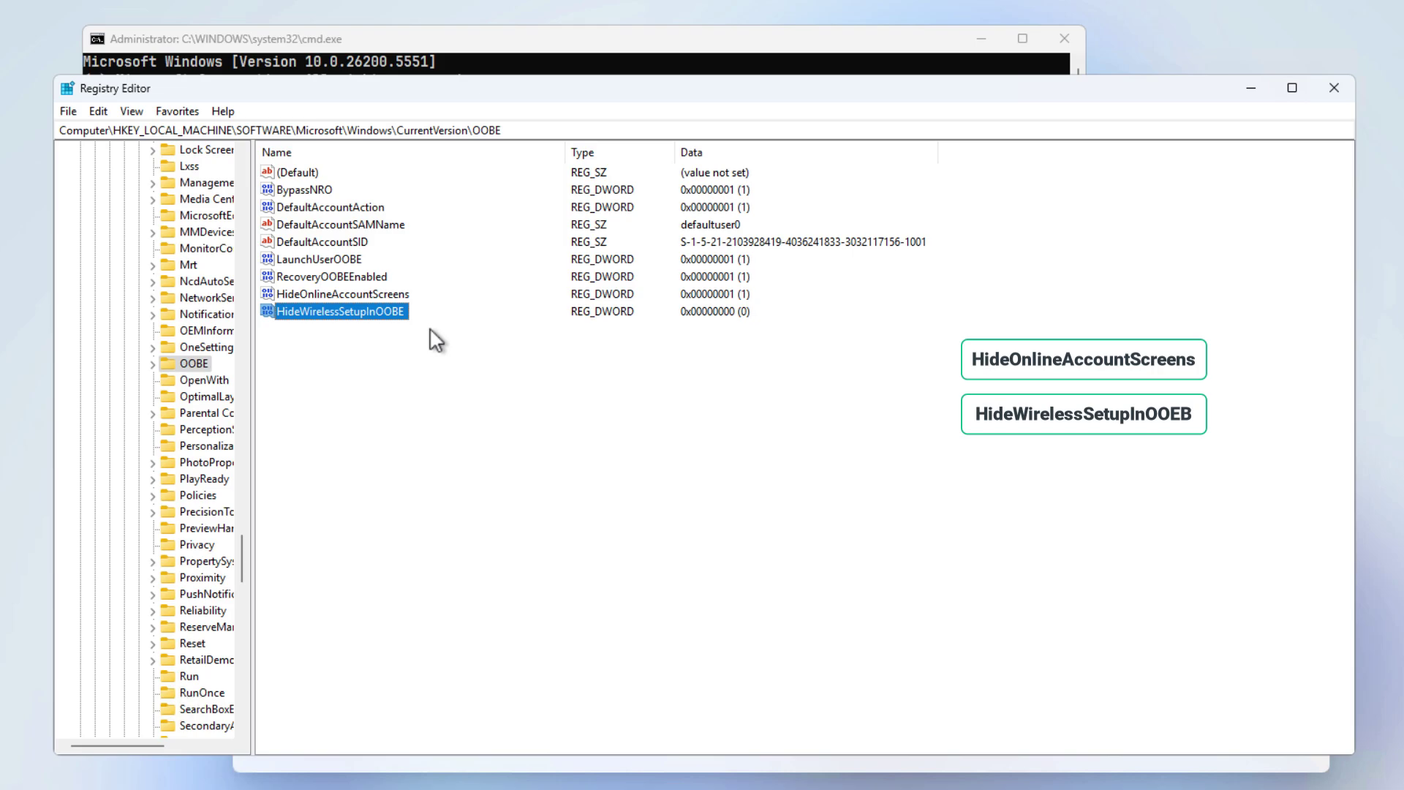
double_click(396, 314)
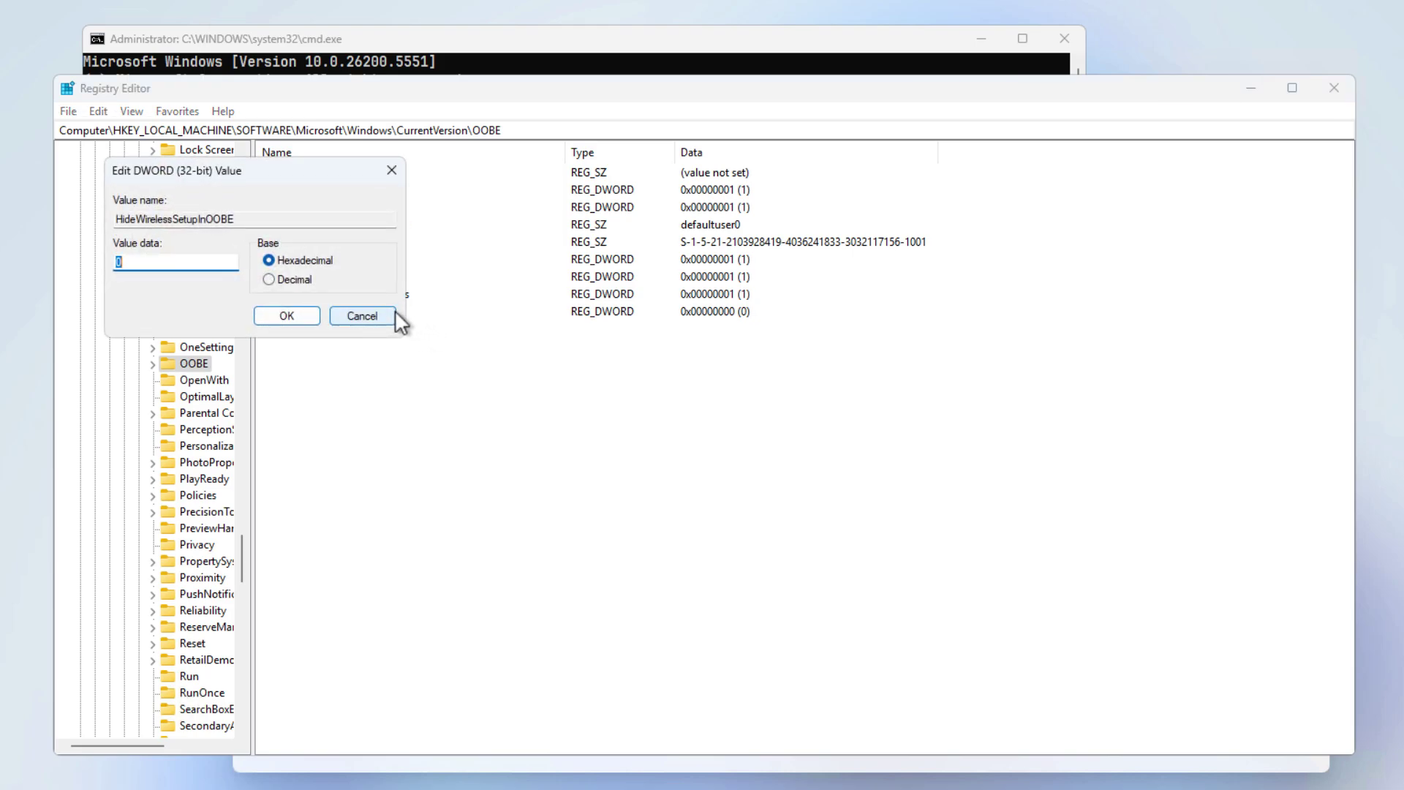
type("1")
left_click(299, 317)
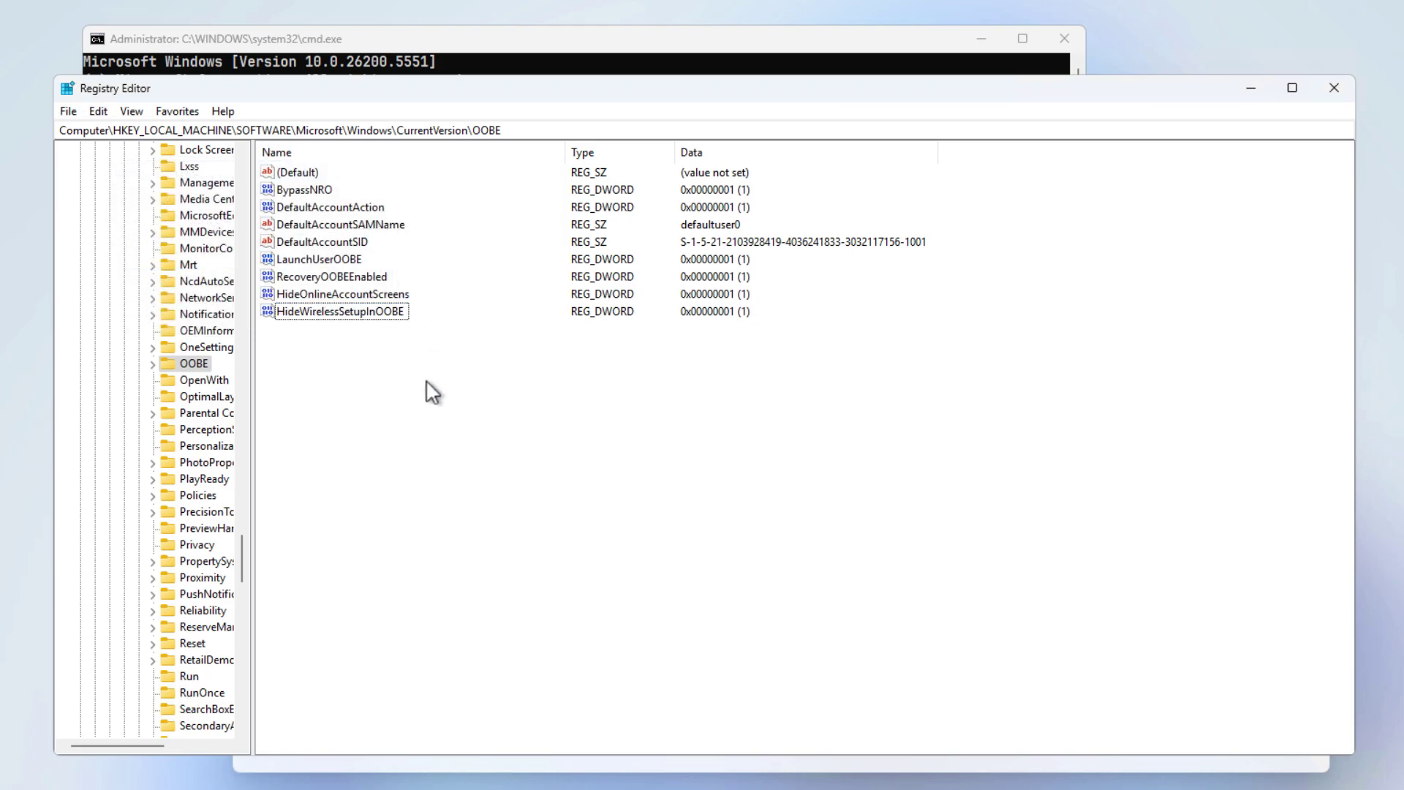
- Close Registry Editor now that the OOBE values are added
left_click(1333, 93)
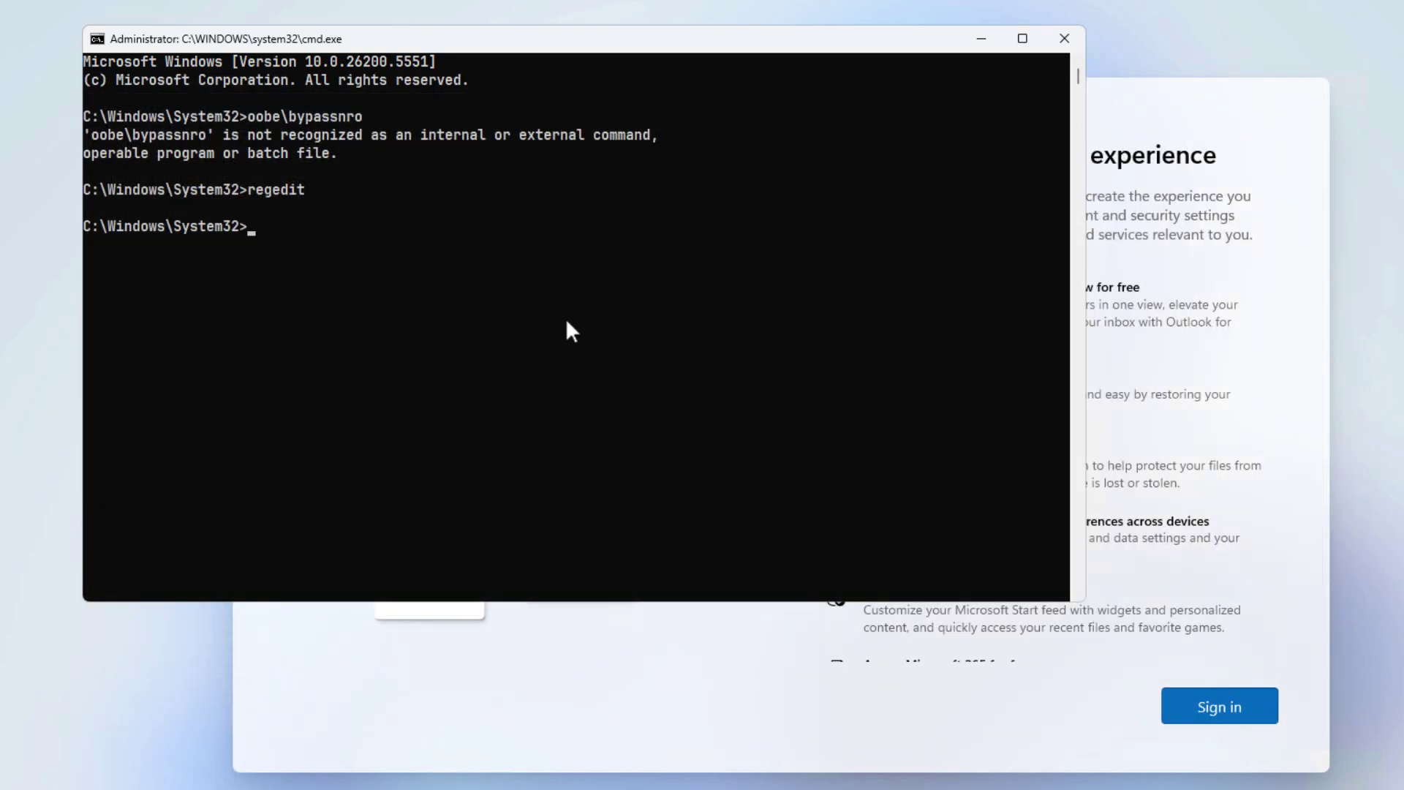
type("shutdown ")
type("-r -t 1")
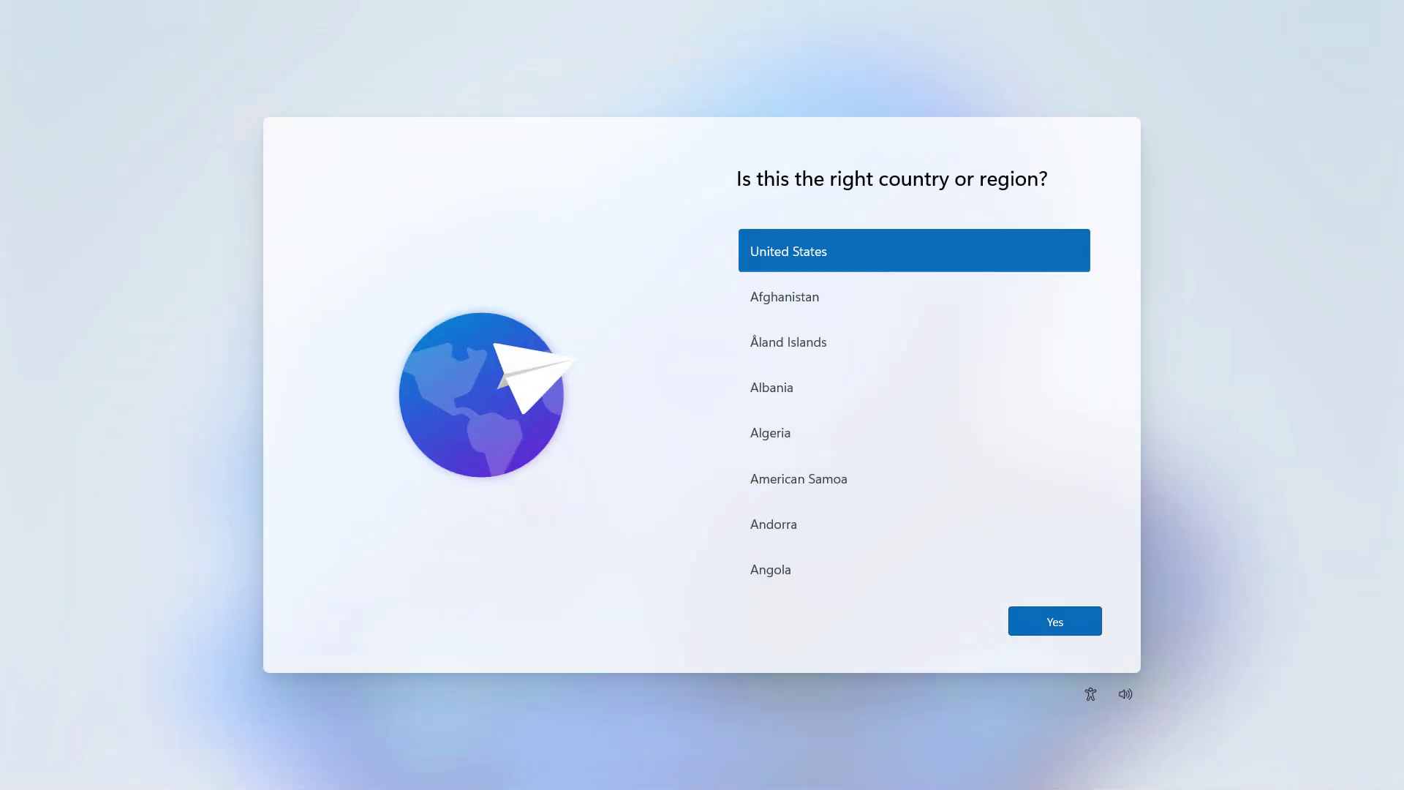
- Confirm United States as the region, keep the suggested keyboard layout, and skip a second layout
left_click(1081, 632)
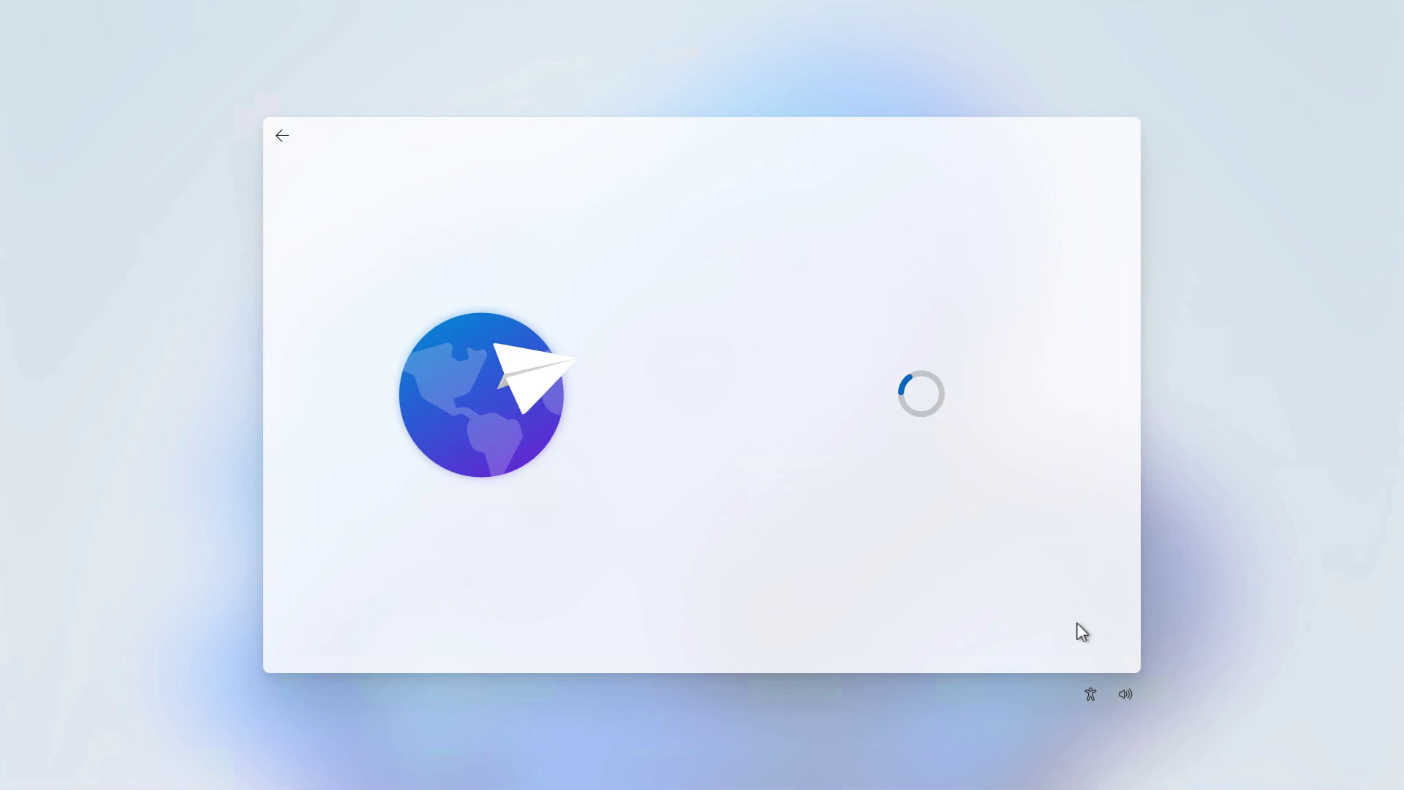
left_click(1080, 632)
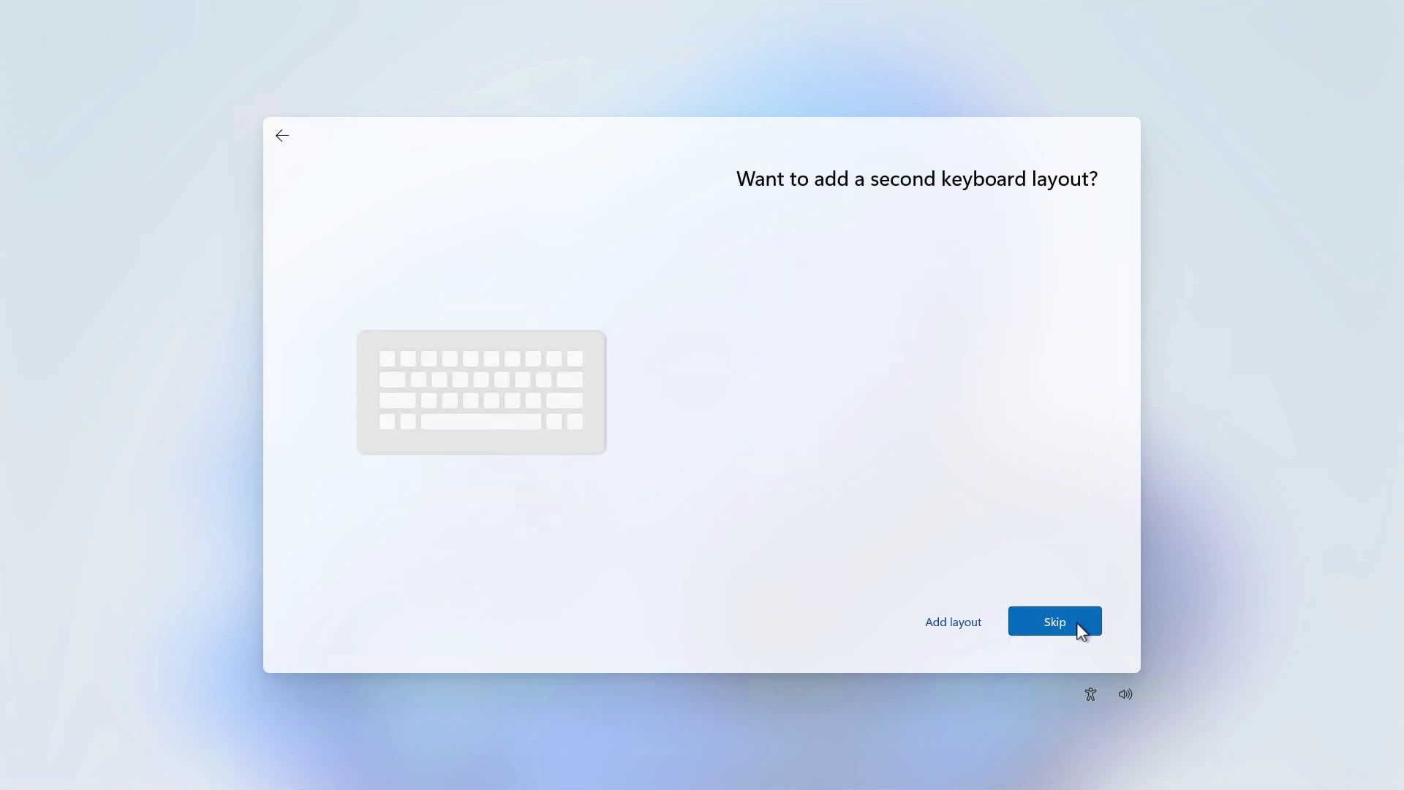
left_click(1081, 632)
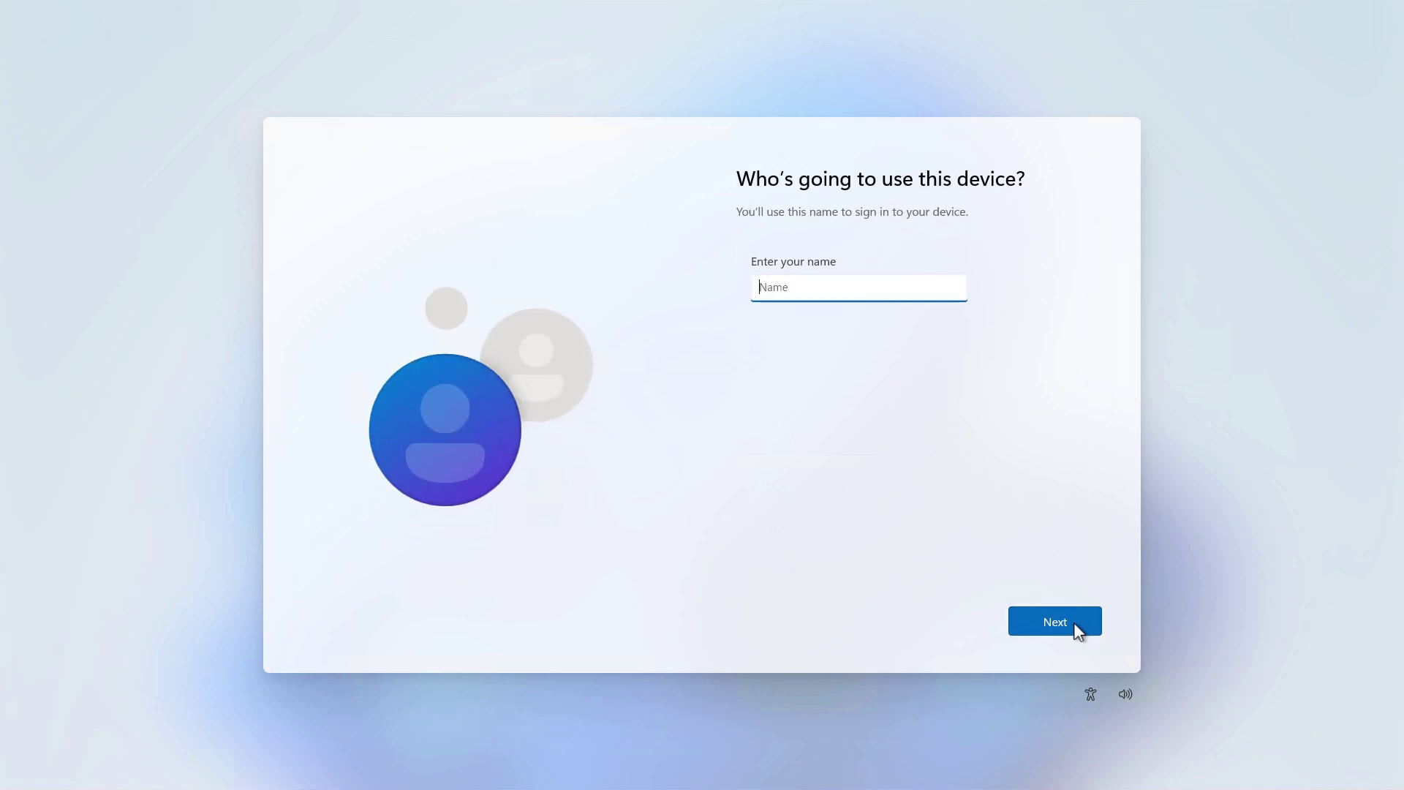
type("admin")
- Name the local account 'admin' with a blank password and accept the default privacy settings
left_click(1074, 622)
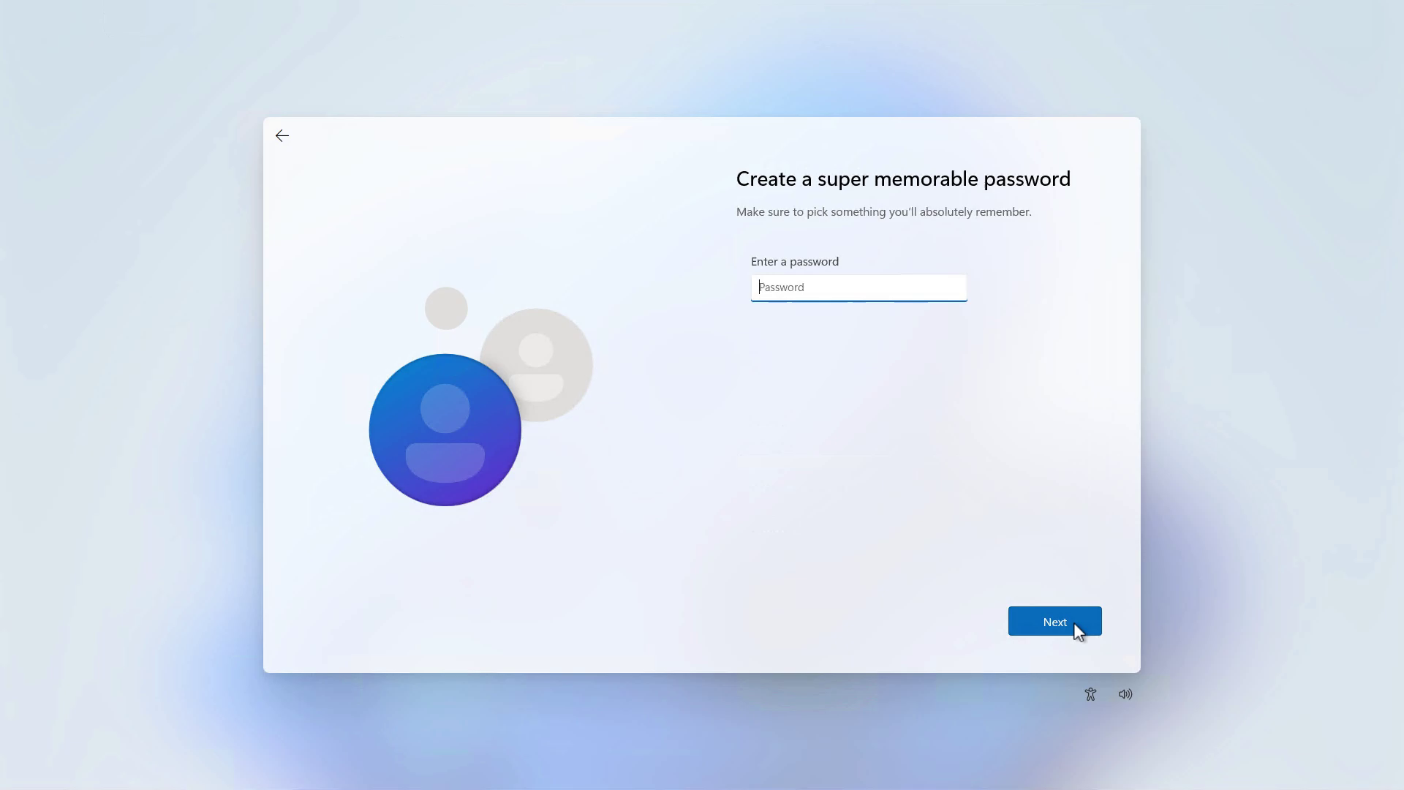
left_click(1074, 623)
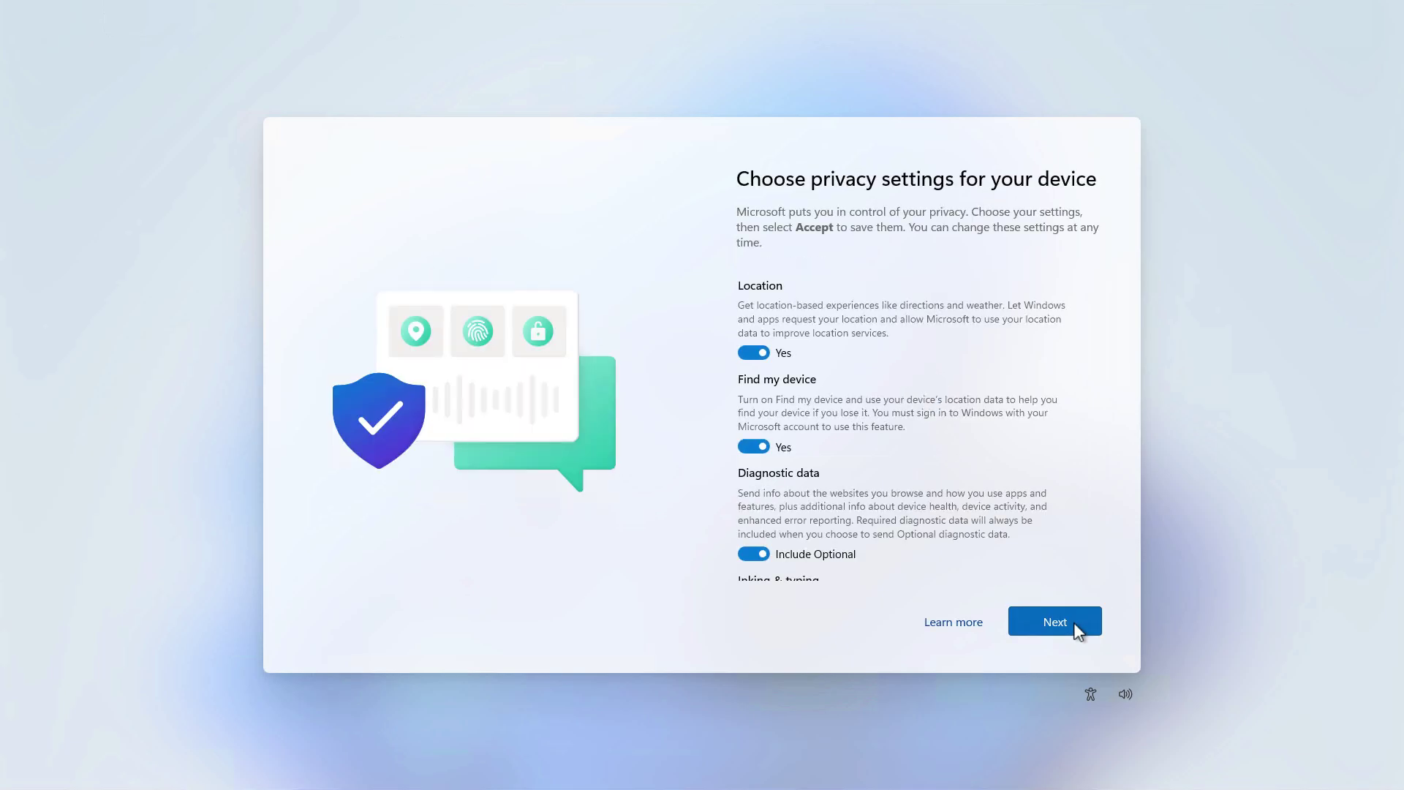
left_click(1074, 622)
left_click(1075, 622)
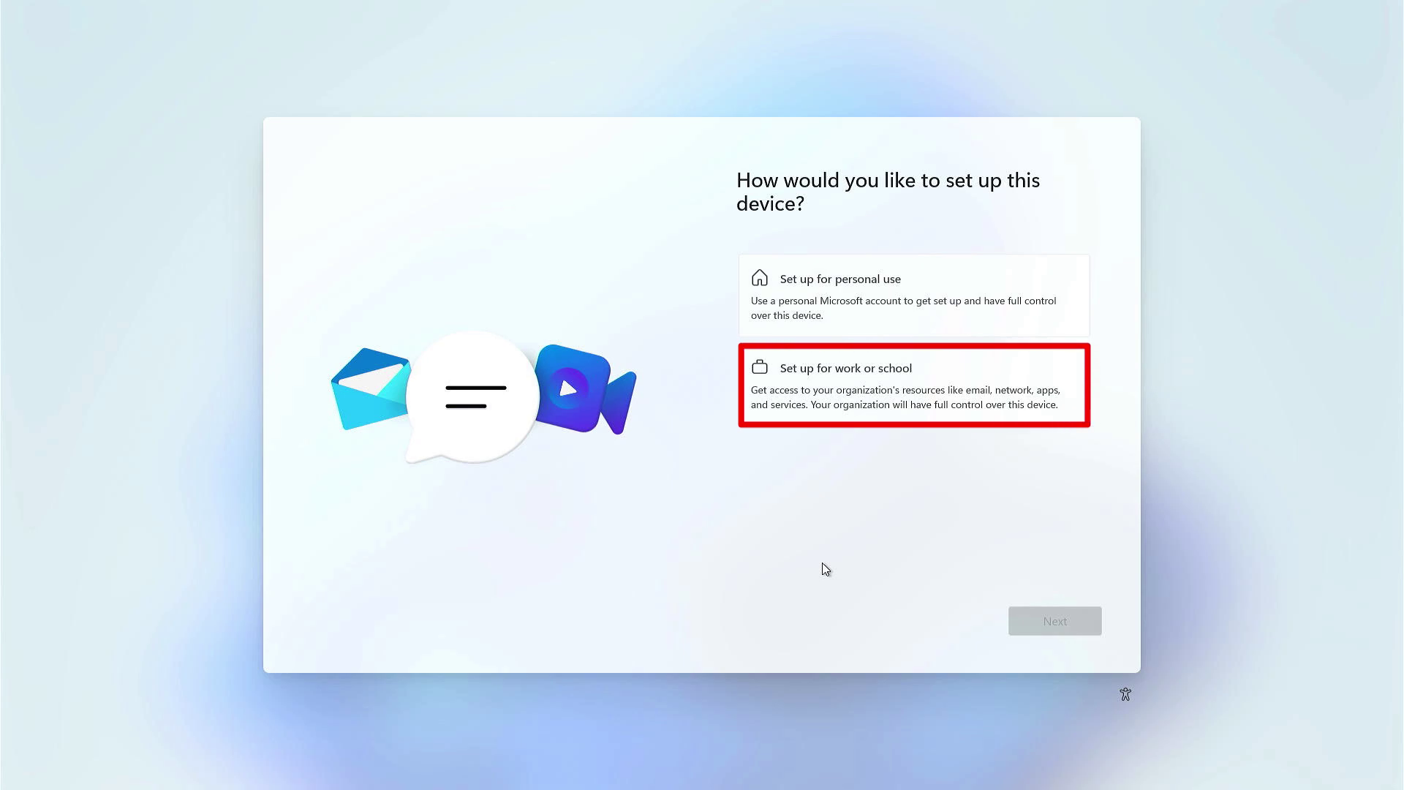
- Pick 'Set up for work or school', then 'Domain join instead' under Sign-in options
left_click(1031, 388)
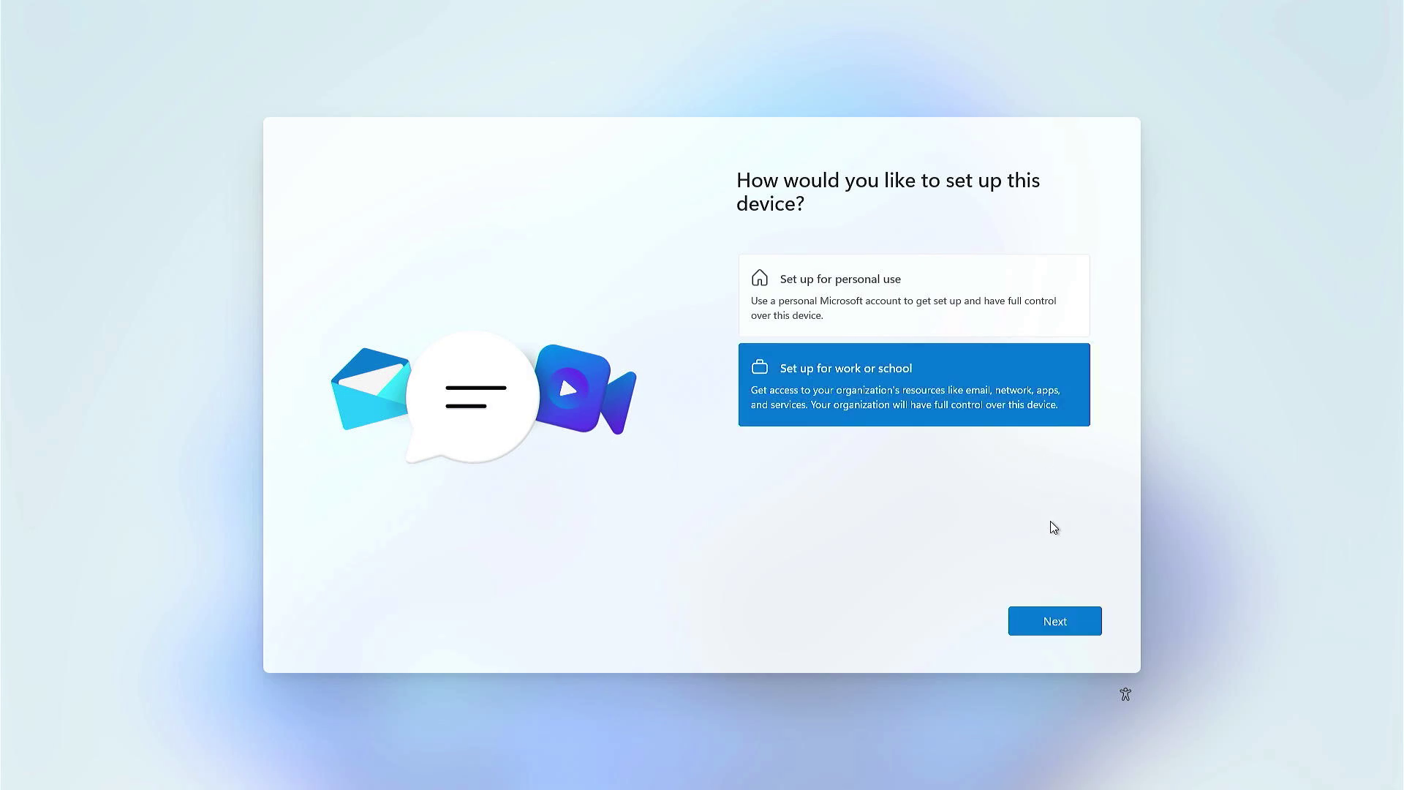
left_click(1060, 622)
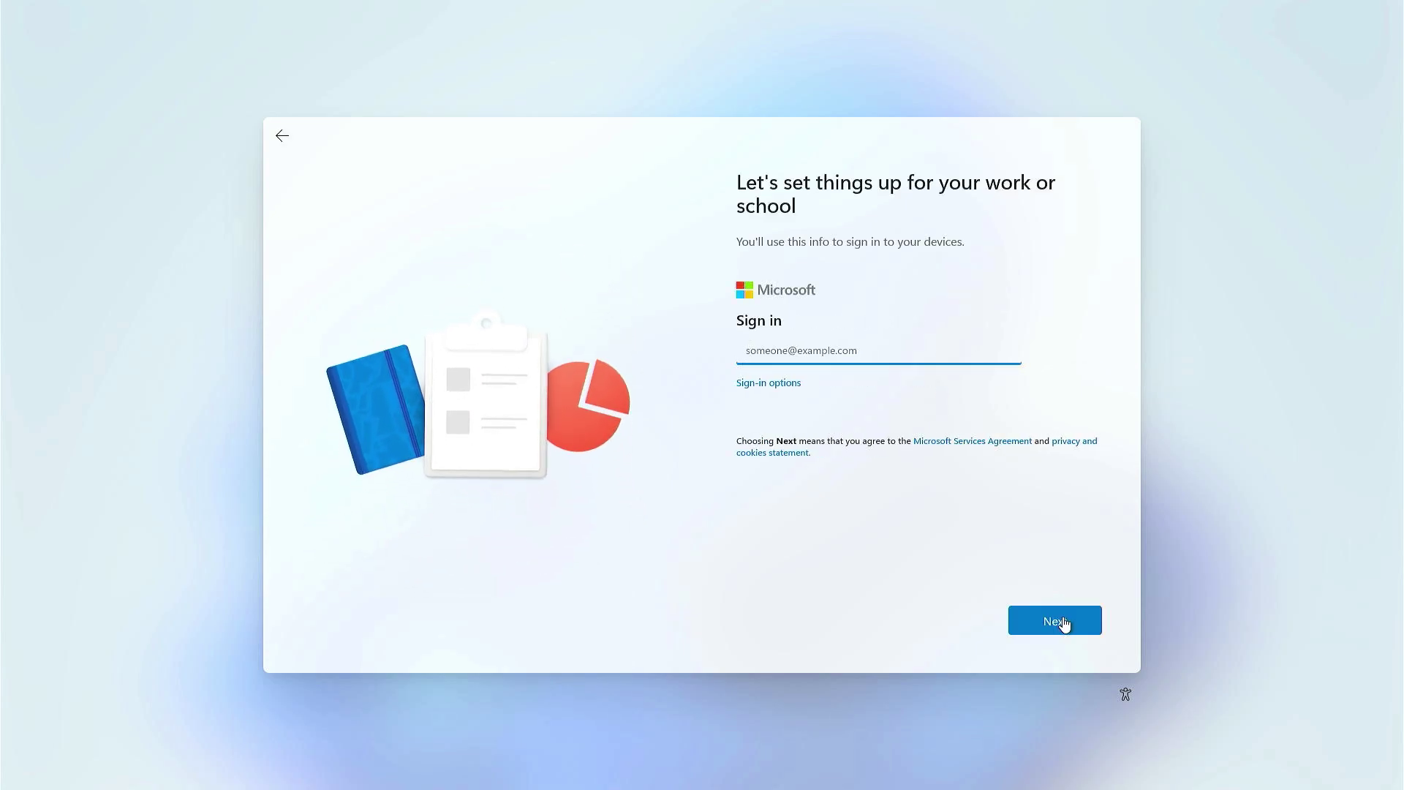
left_click(785, 383)
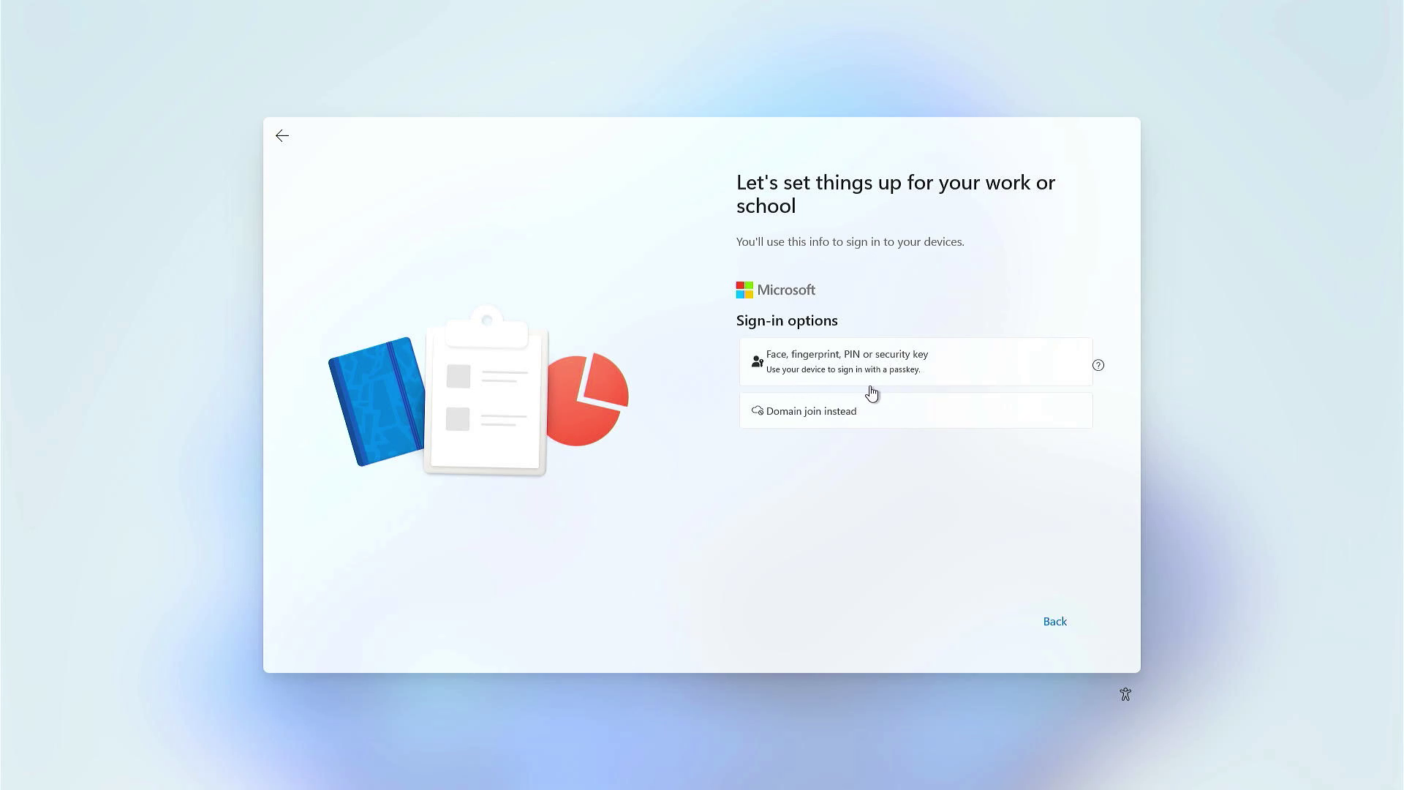
left_click(1011, 415)
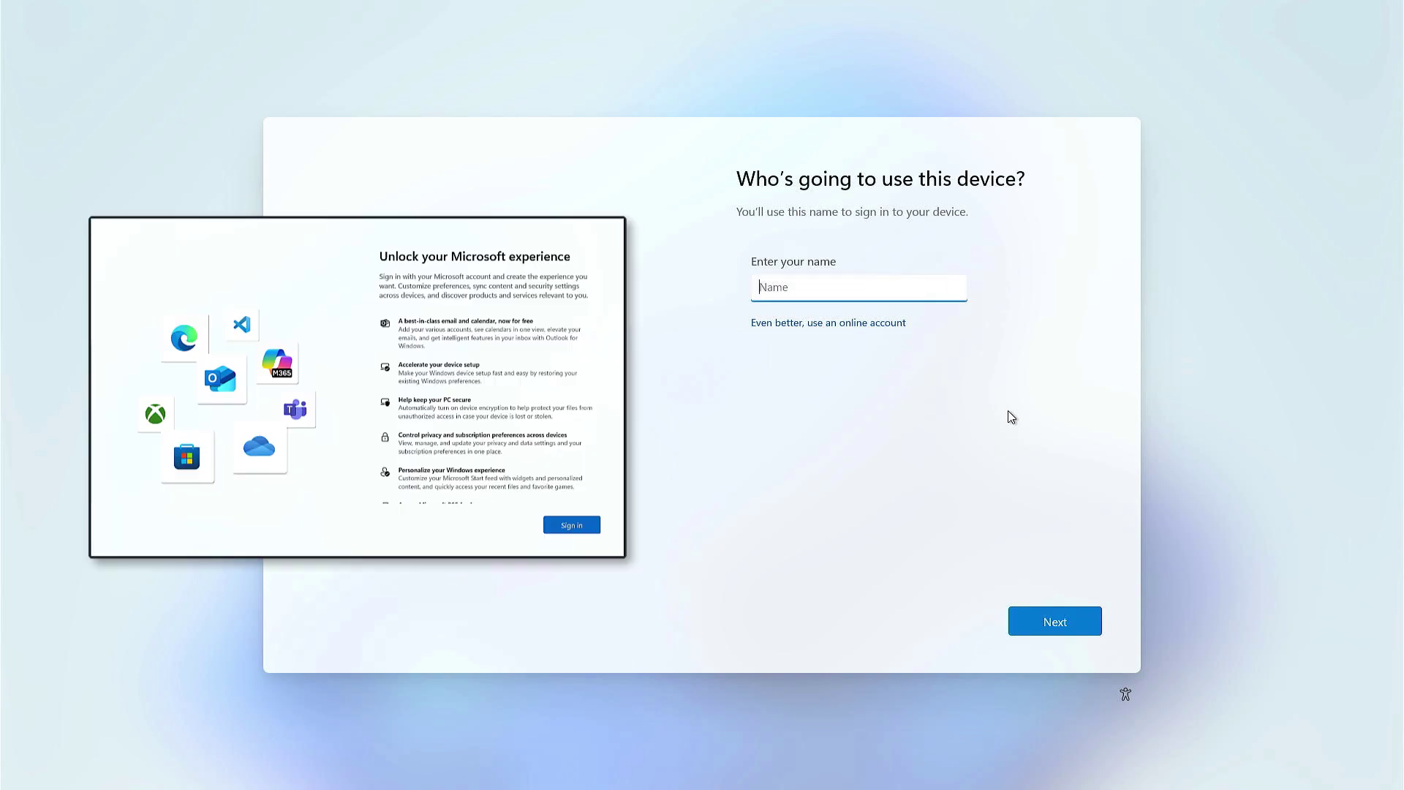
type("admin")
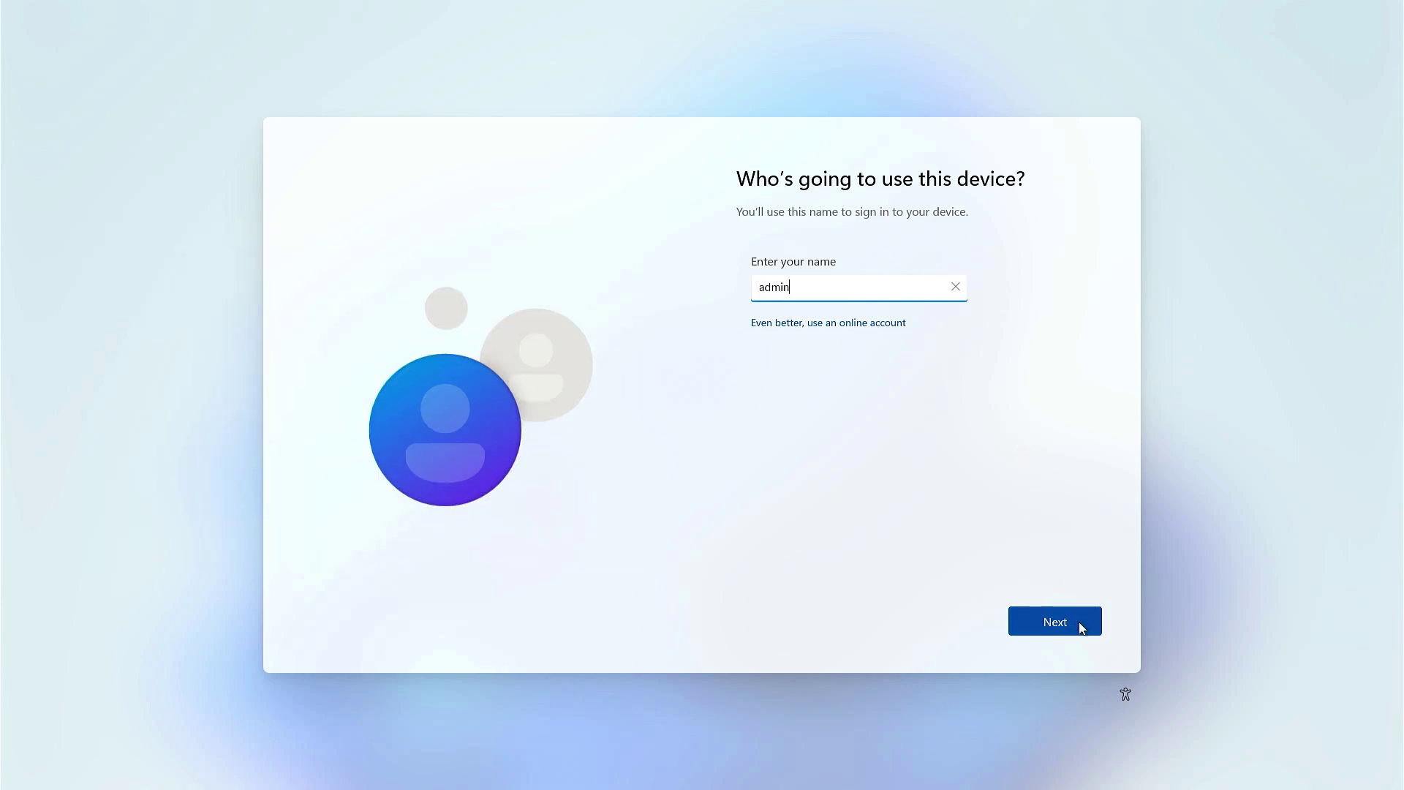
- Confirm 'admin' as the account name and continue with a blank password
left_click(1079, 621)
left_click(1080, 624)
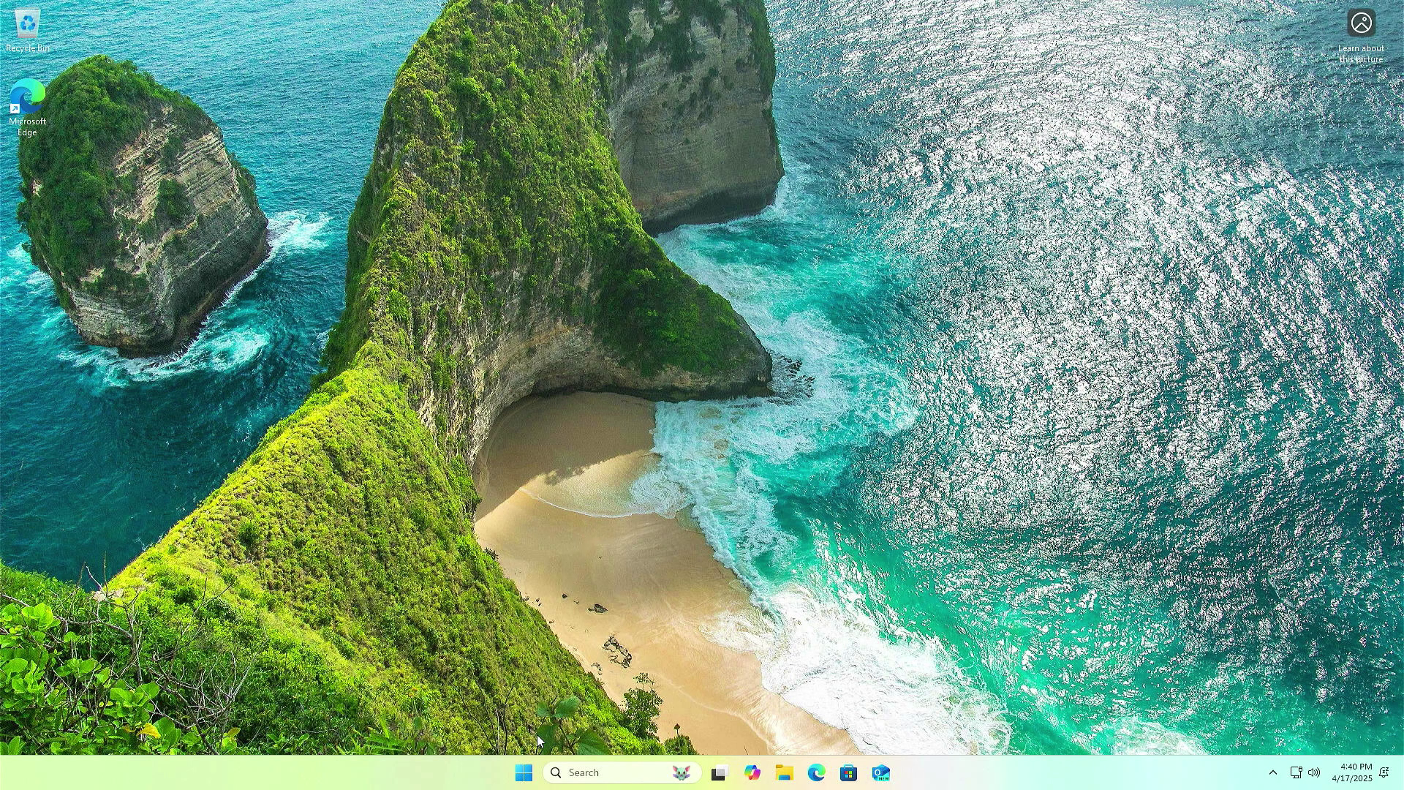
- Open System from the Start button's Quick Link menu to view the About page
right_click(524, 773)
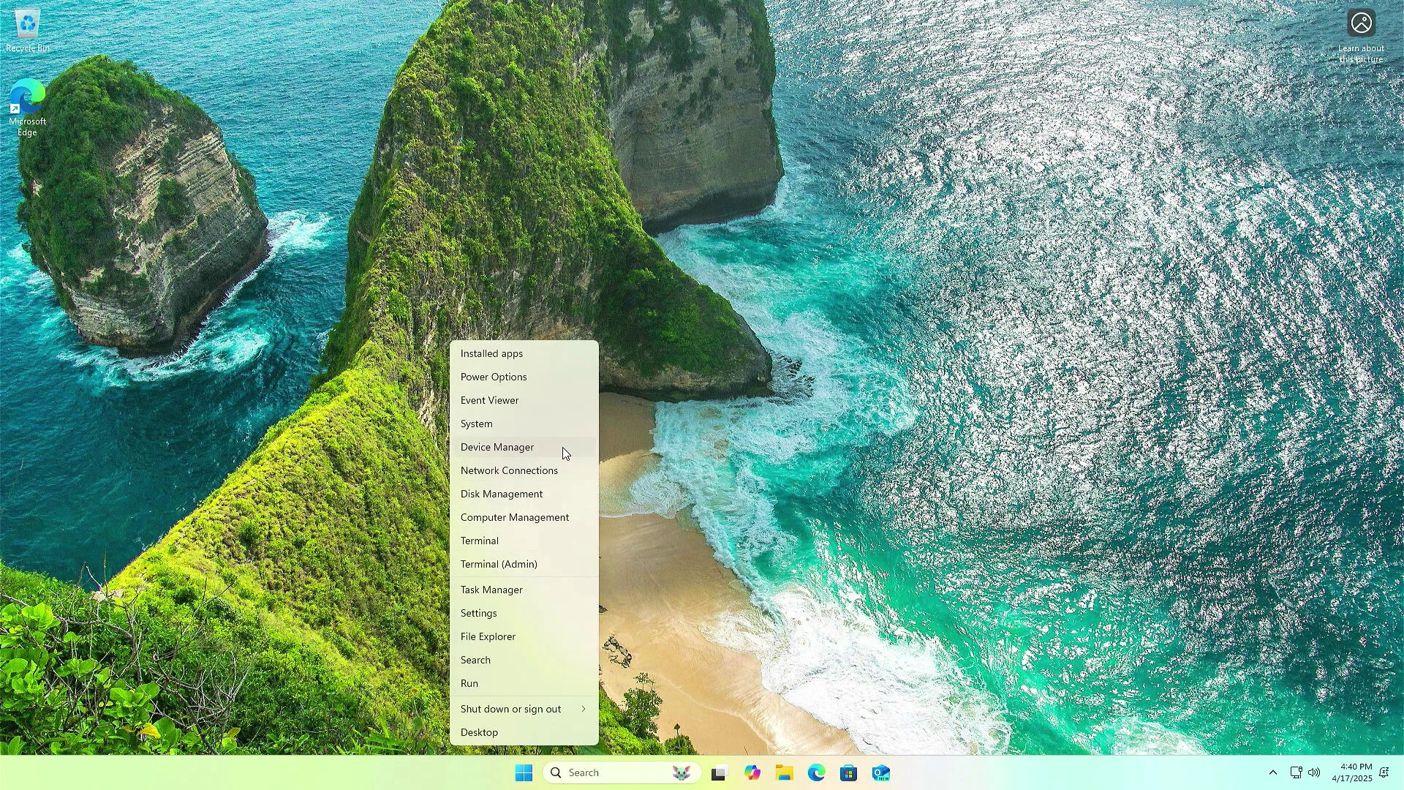
left_click(552, 426)
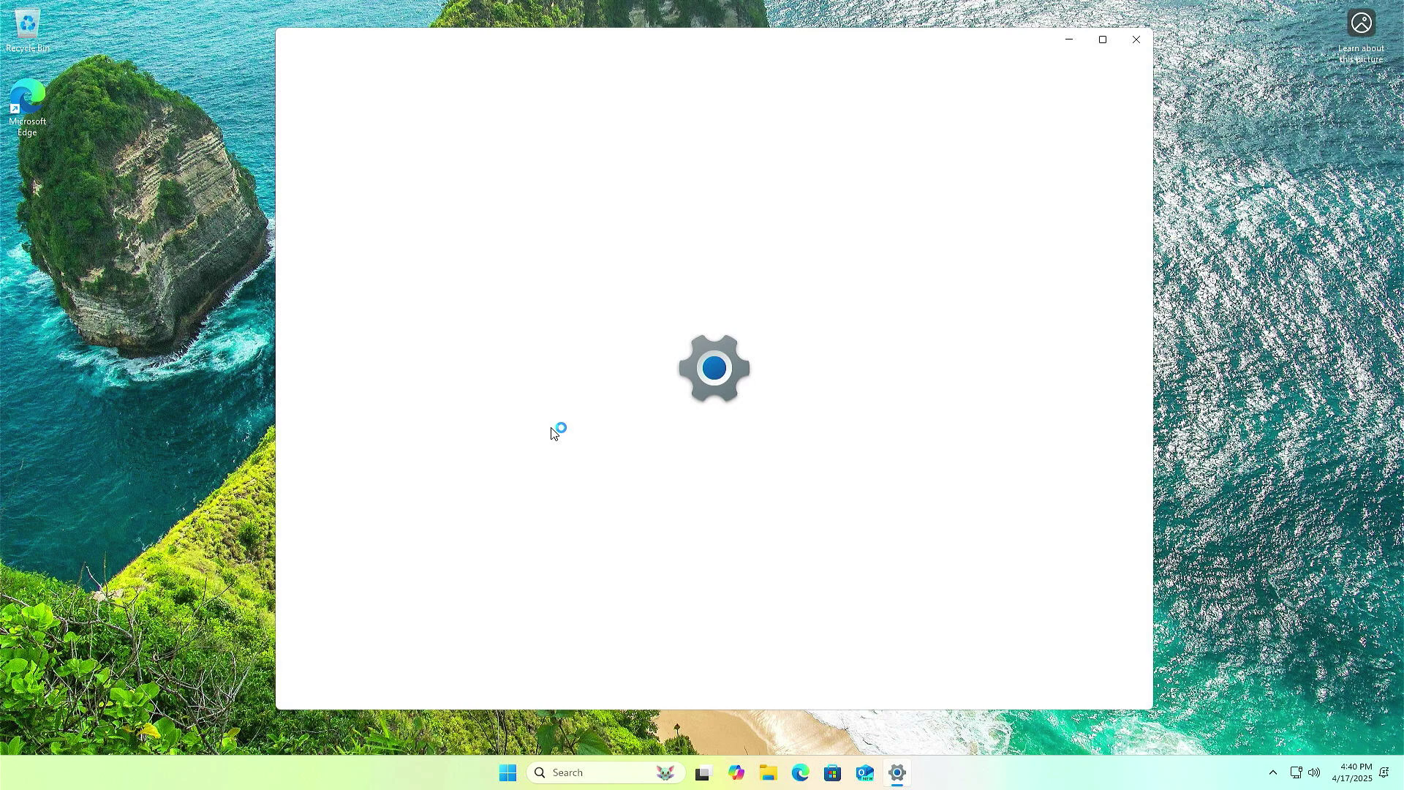